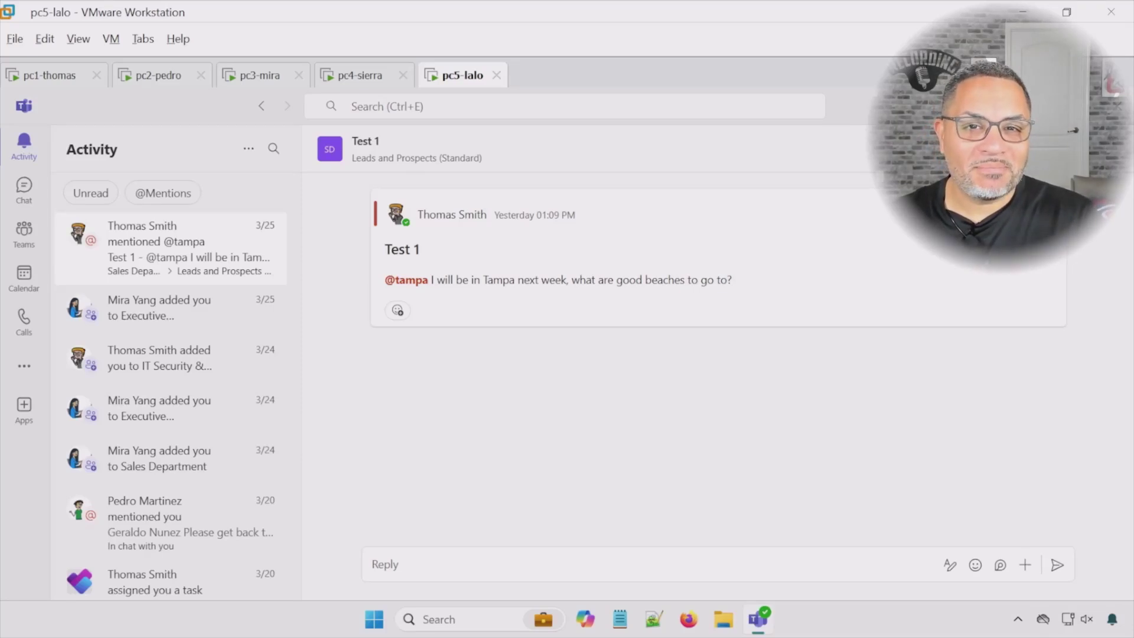
Open the calendar.
left_click(24, 277)
mouse_move(939, 302)
left_mouse_down()
mouse_move(954, 176)
mouse_move(936, 197)
left_mouse_up()
left_click_drag(919, 318, 966, 324)
left_click_drag(757, 192, 803, 405)
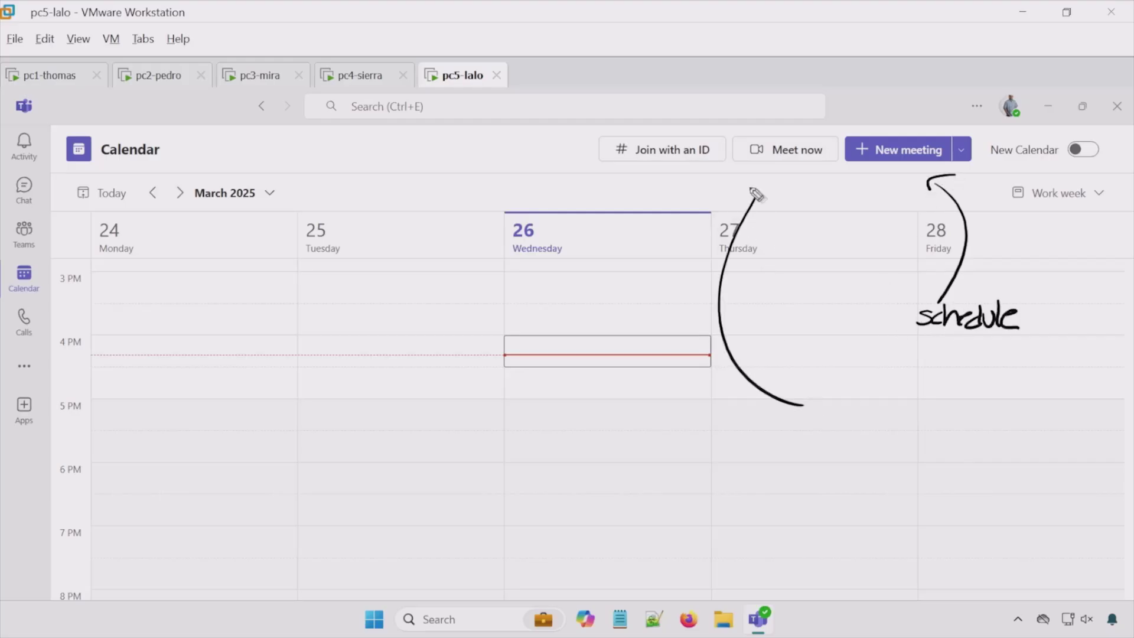
left_click_drag(768, 185, 759, 190)
mouse_move(822, 404)
left_mouse_down()
mouse_move(823, 413)
mouse_move(961, 433)
left_mouse_up()
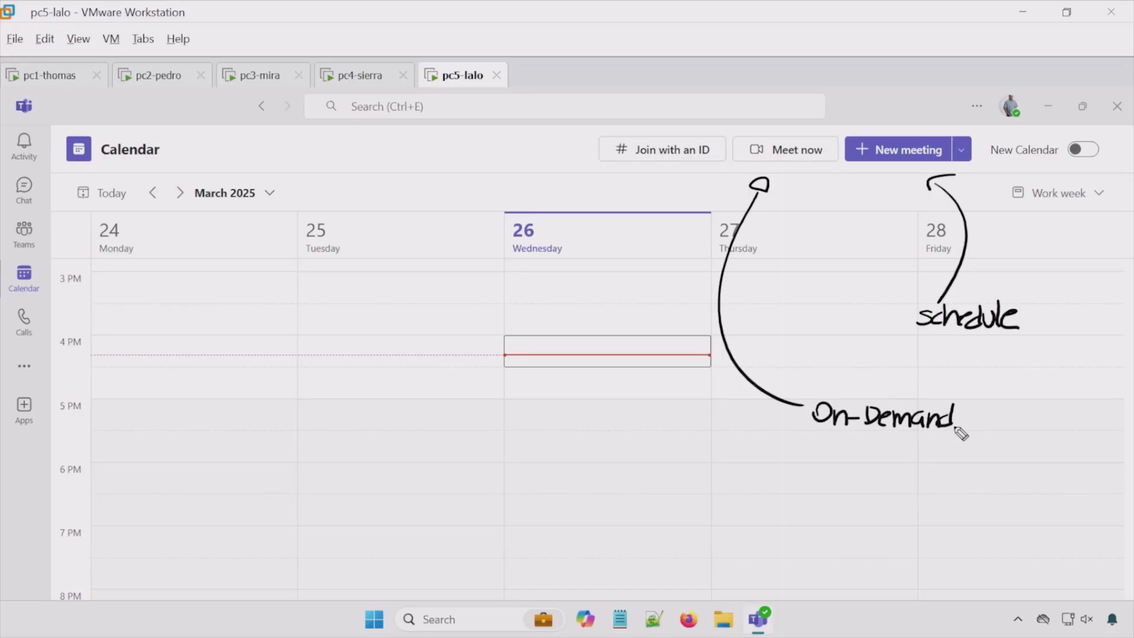
key("Escape")
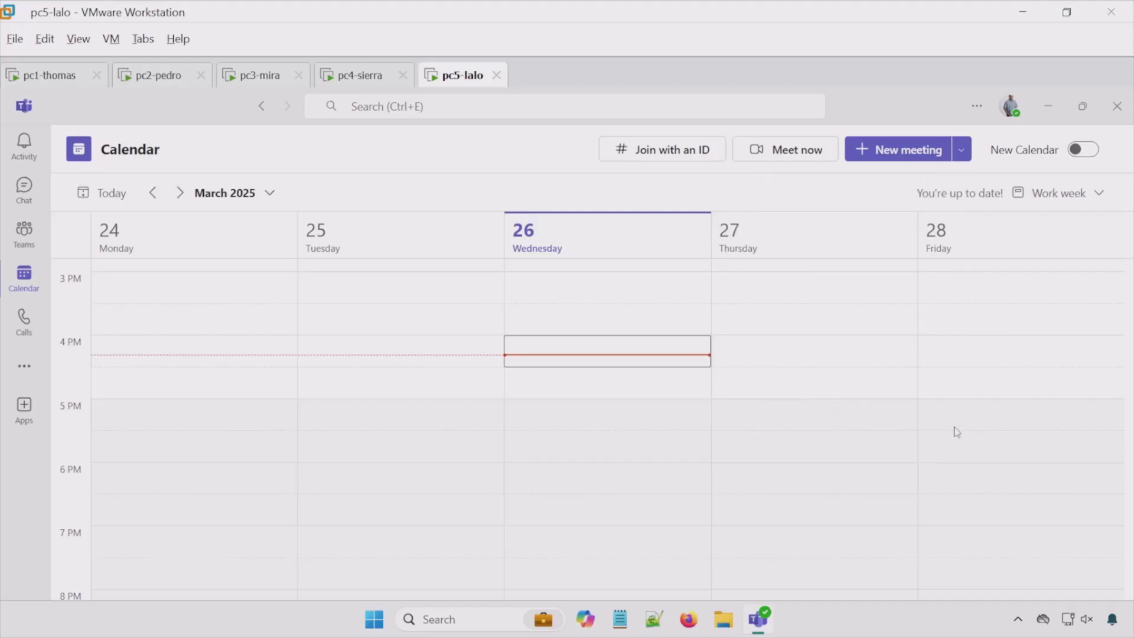
Create a new scheduled meeting titled "Marketing Review".
left_click(885, 154)
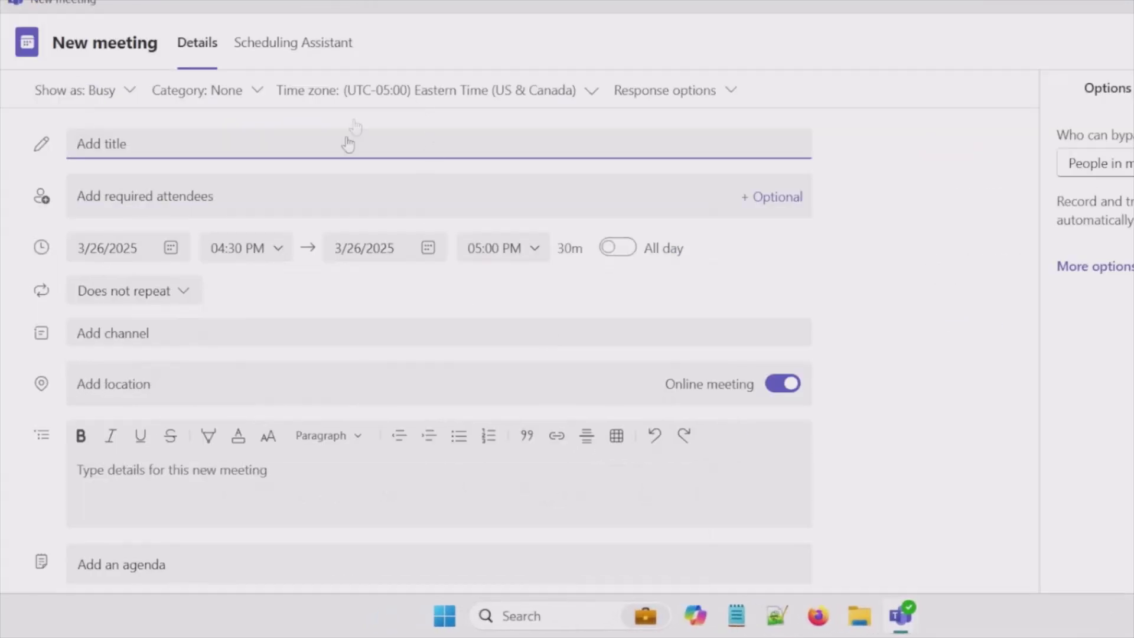
type("Marketing Review")
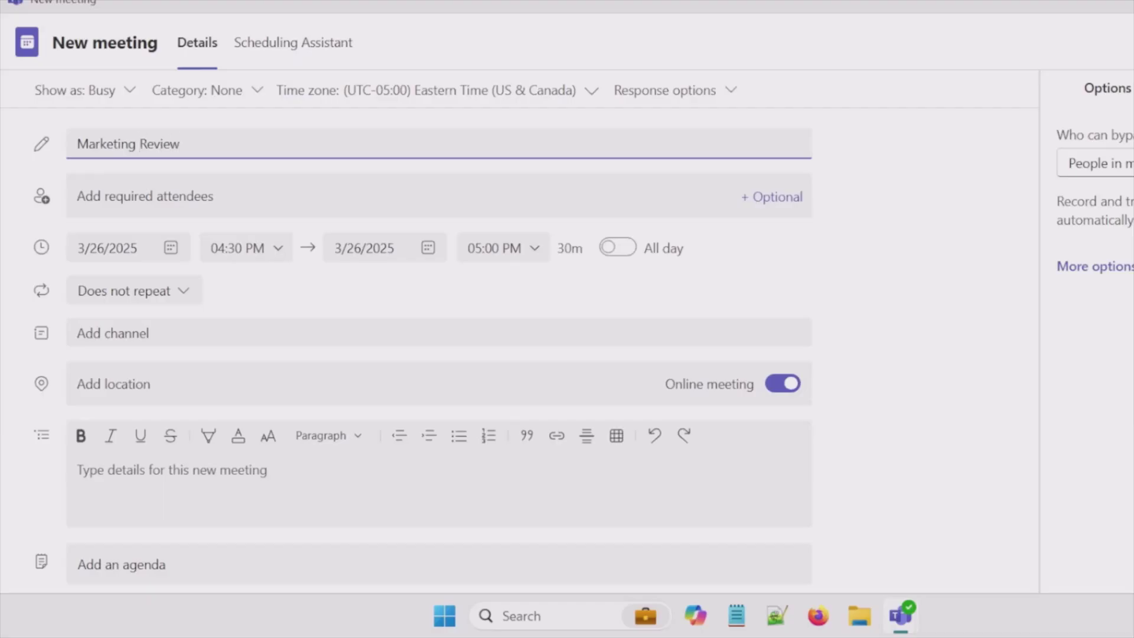
Add two colleagues from the organization and one external guest's e-mail address as required attendees.
key("Tab")
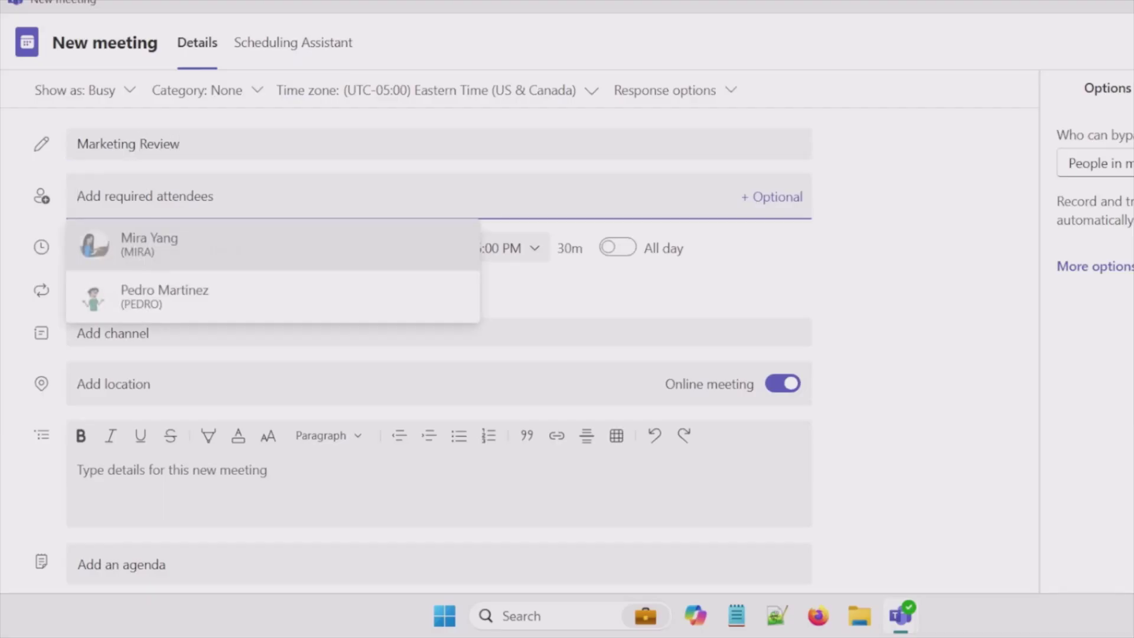
type("mira")
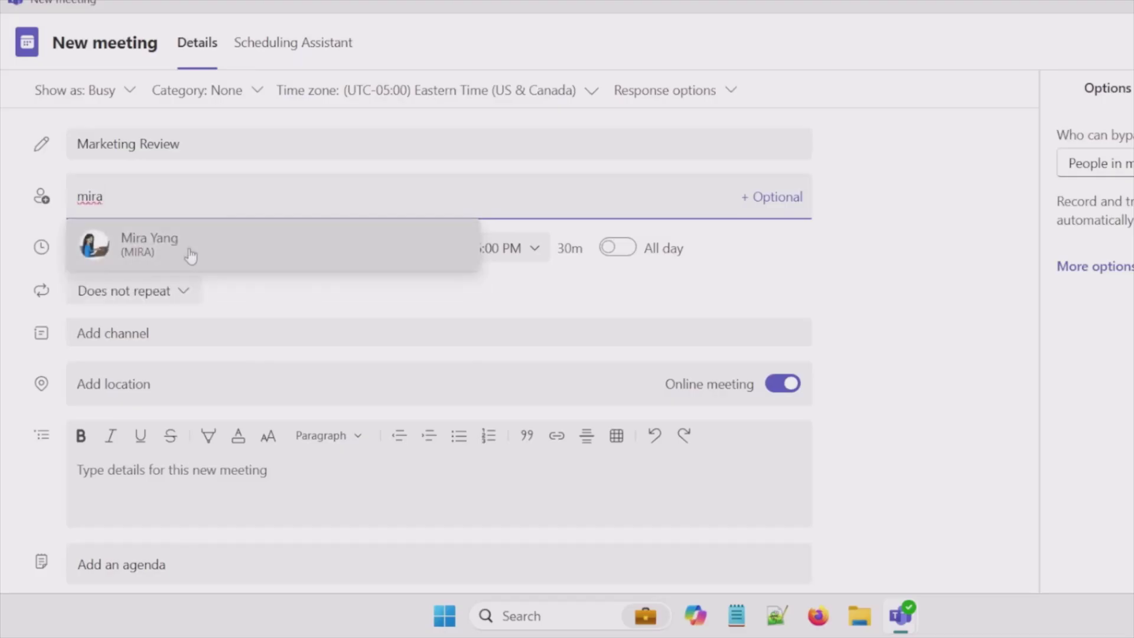
left_click(253, 231)
type("pedro")
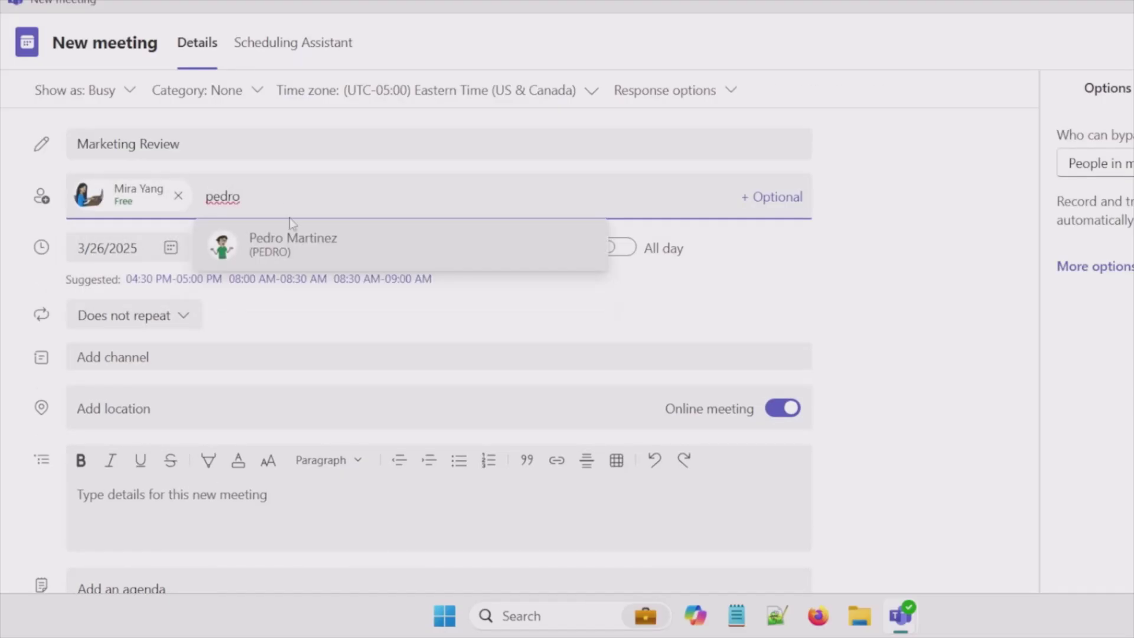
left_click(295, 251)
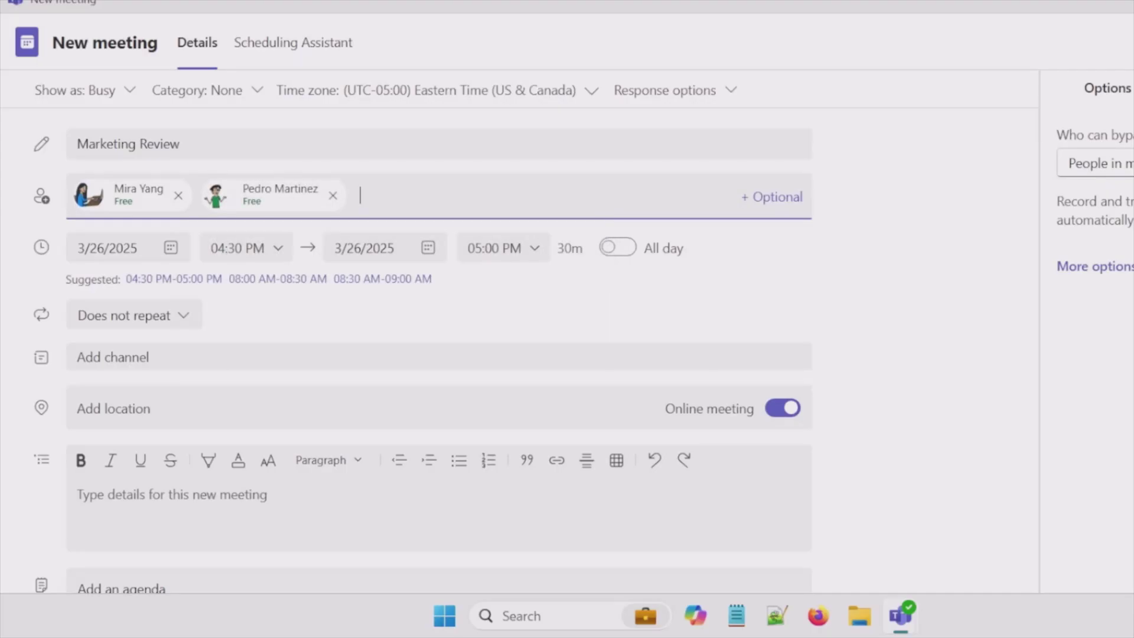
key("ctrl+v")
key("Return")
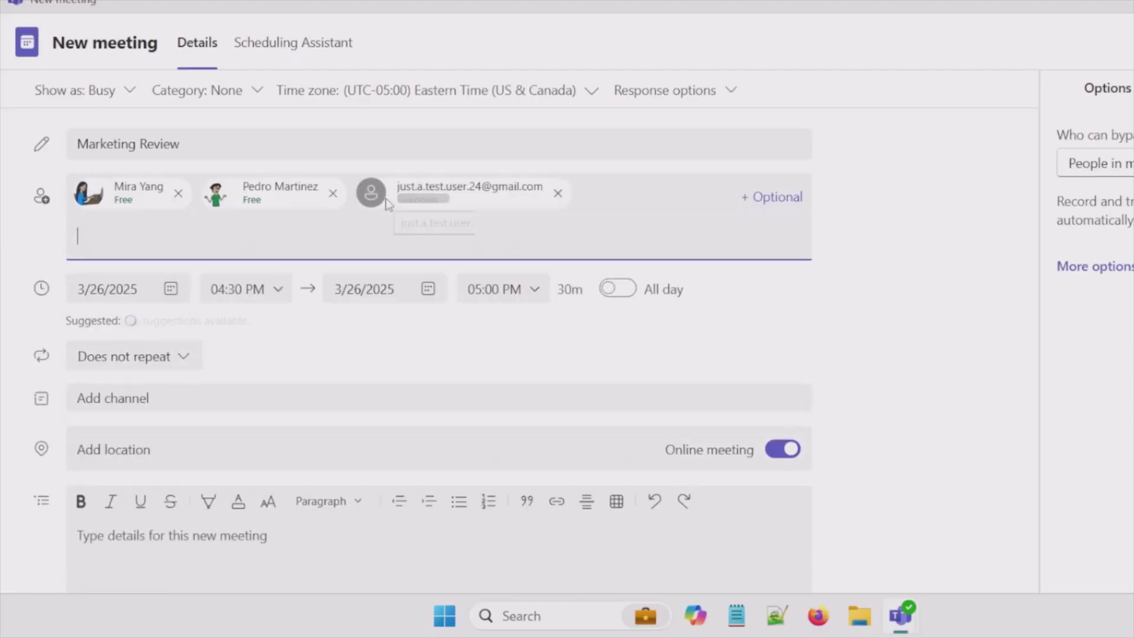
Add another colleague from the organization as an optional attendee of the meeting.
left_click(768, 196)
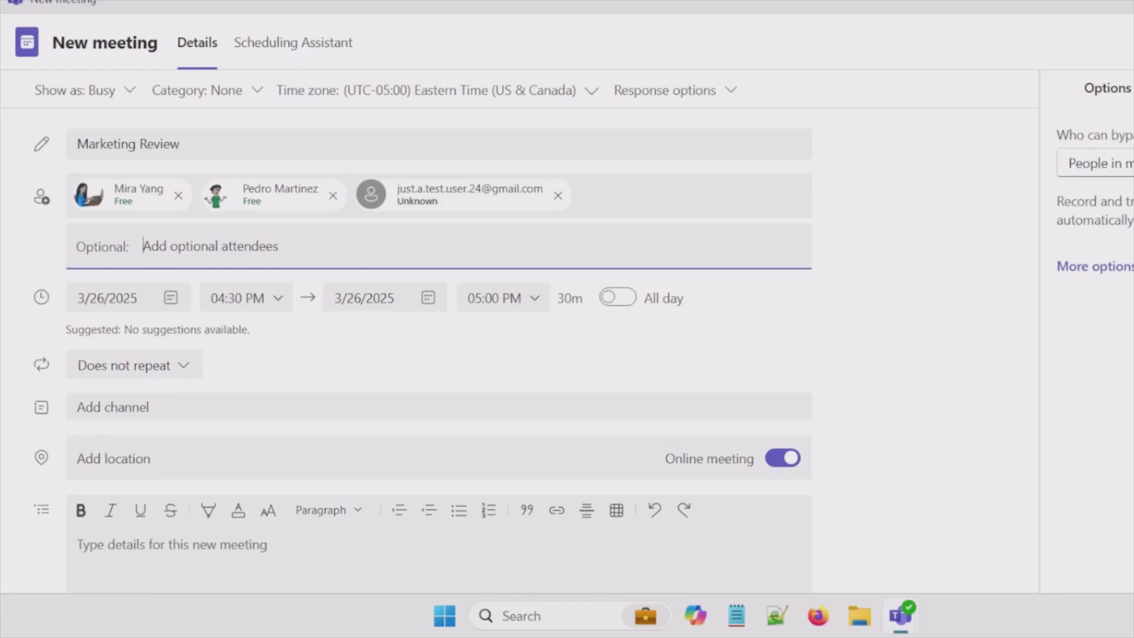
type("sie")
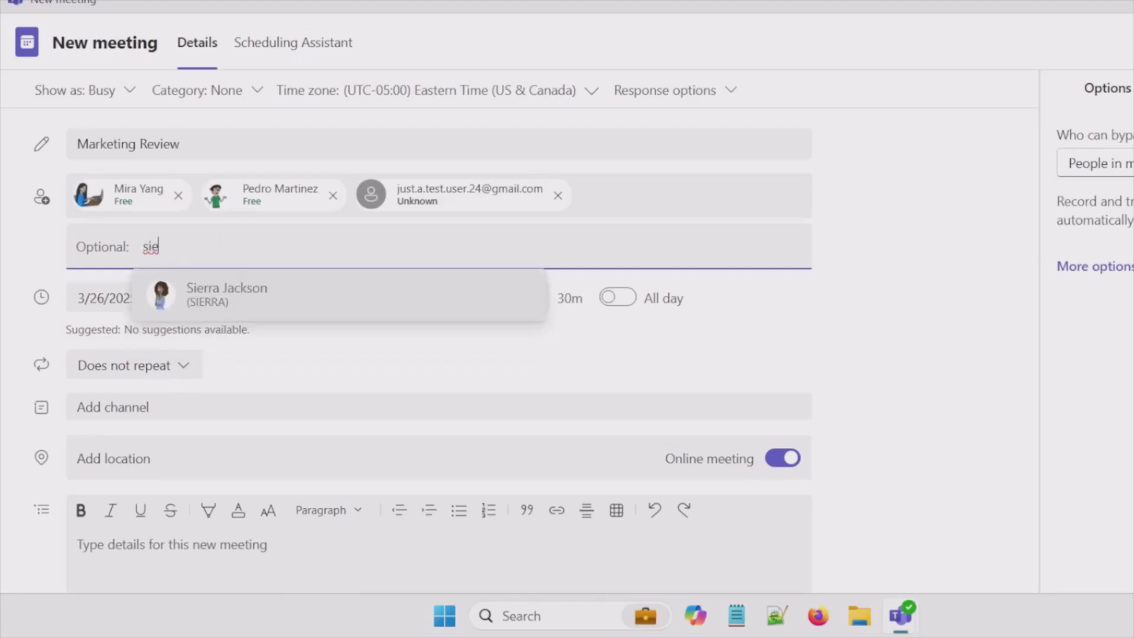
type("rra")
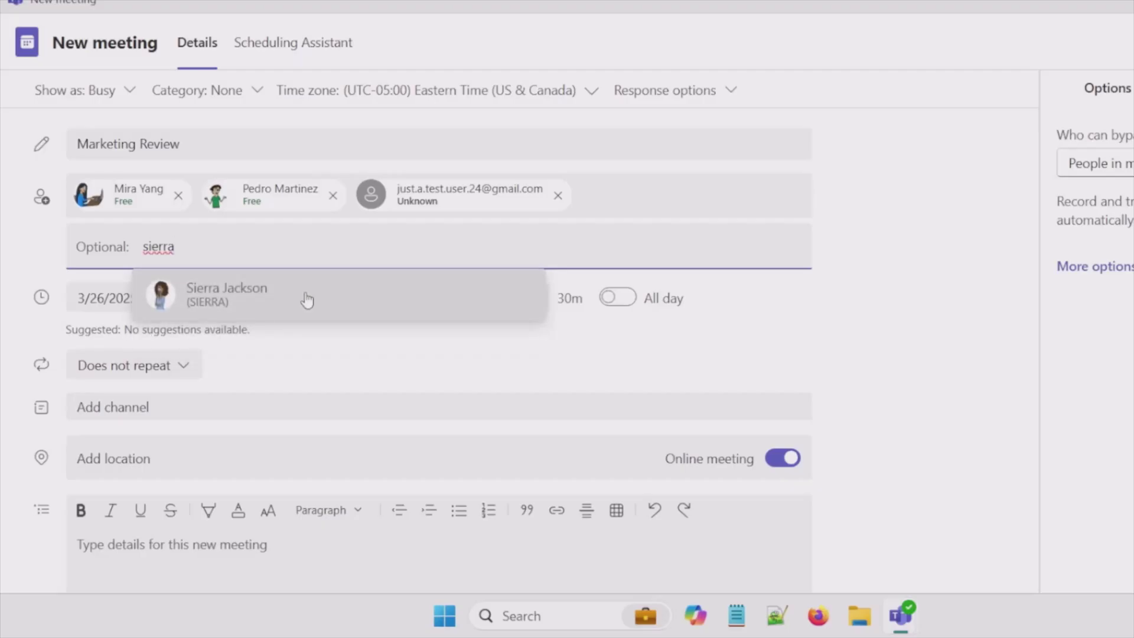
left_click(307, 300)
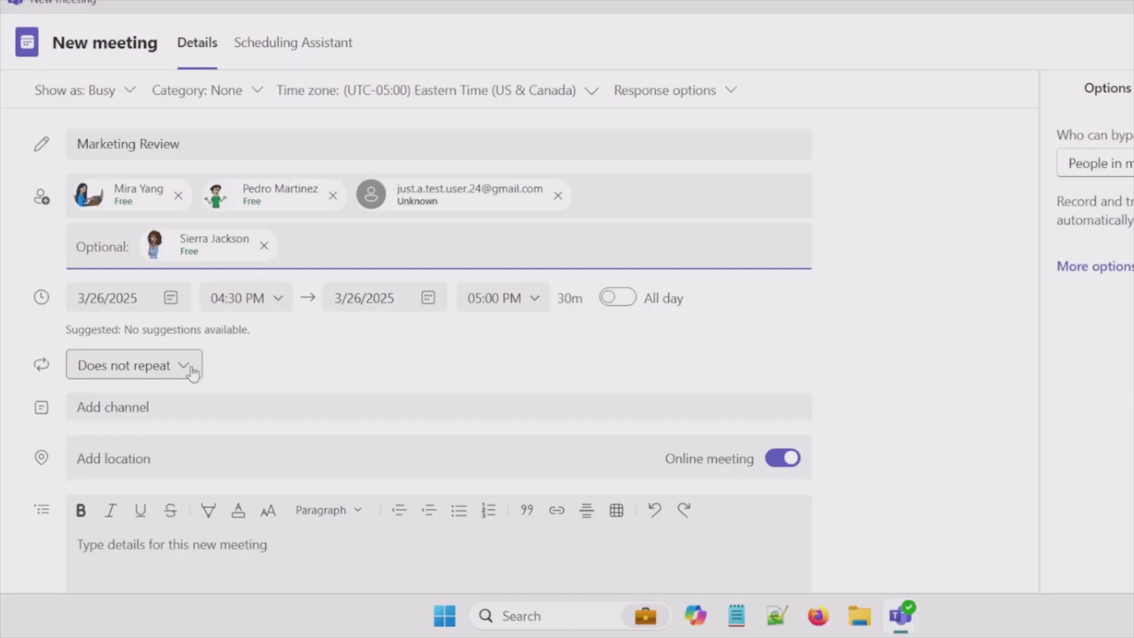
Review the recurrence choices for the meeting without selecting a different one.
left_click(314, 383)
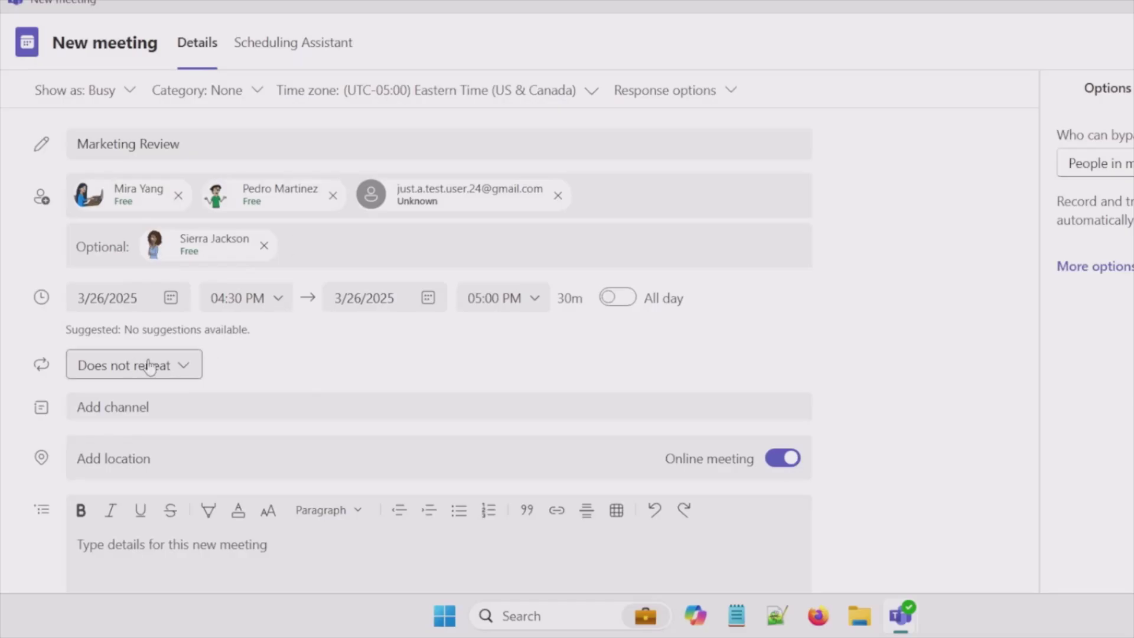
left_click(185, 369)
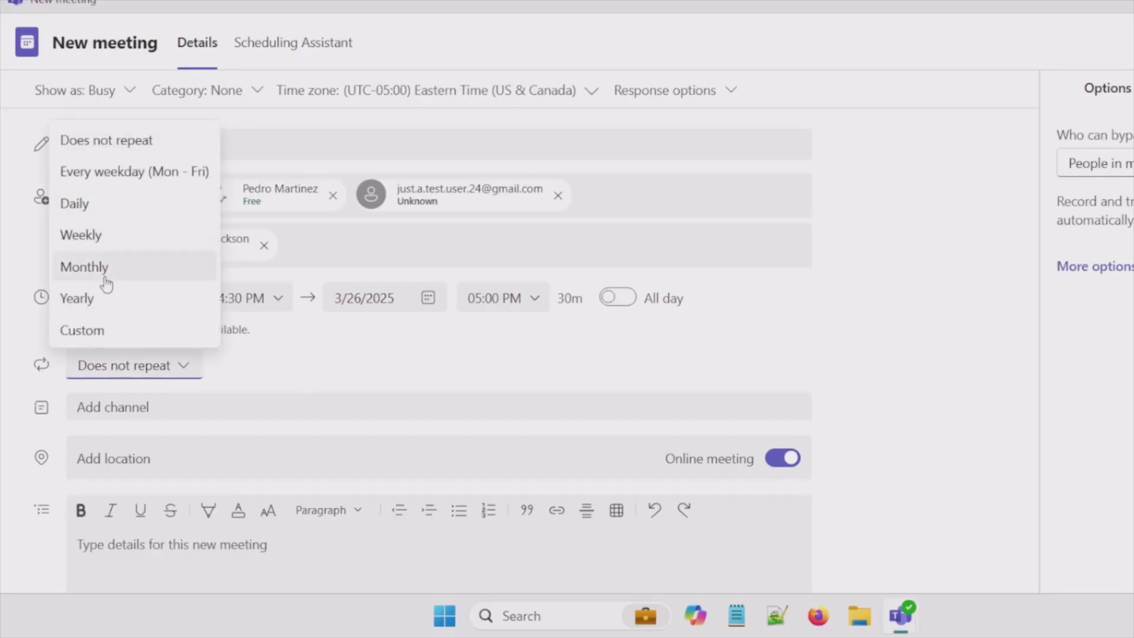
left_click(375, 395)
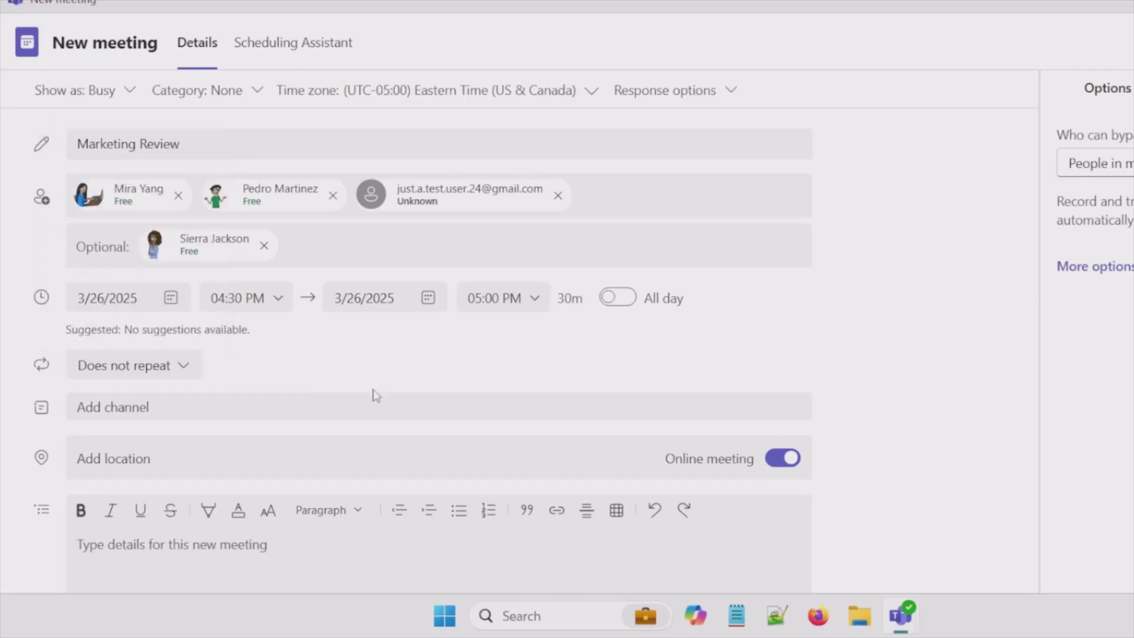
Add the Sales Department channel Leads and Prospects (Standard) to the meeting, and remove it again.
left_click(256, 407)
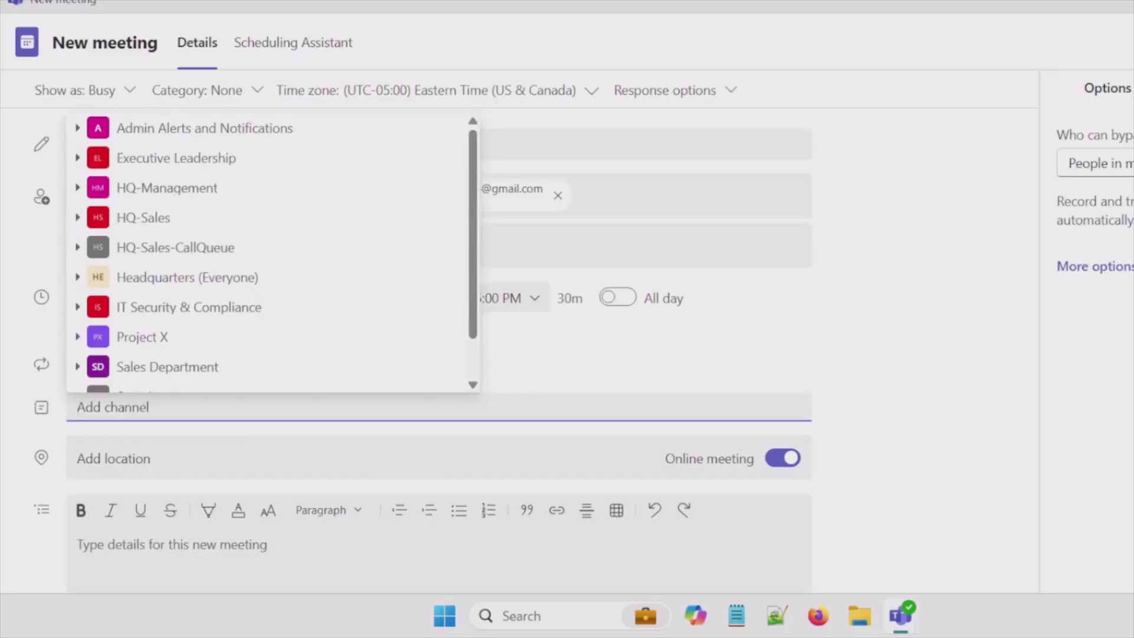
scroll(455, 311, "down", 1)
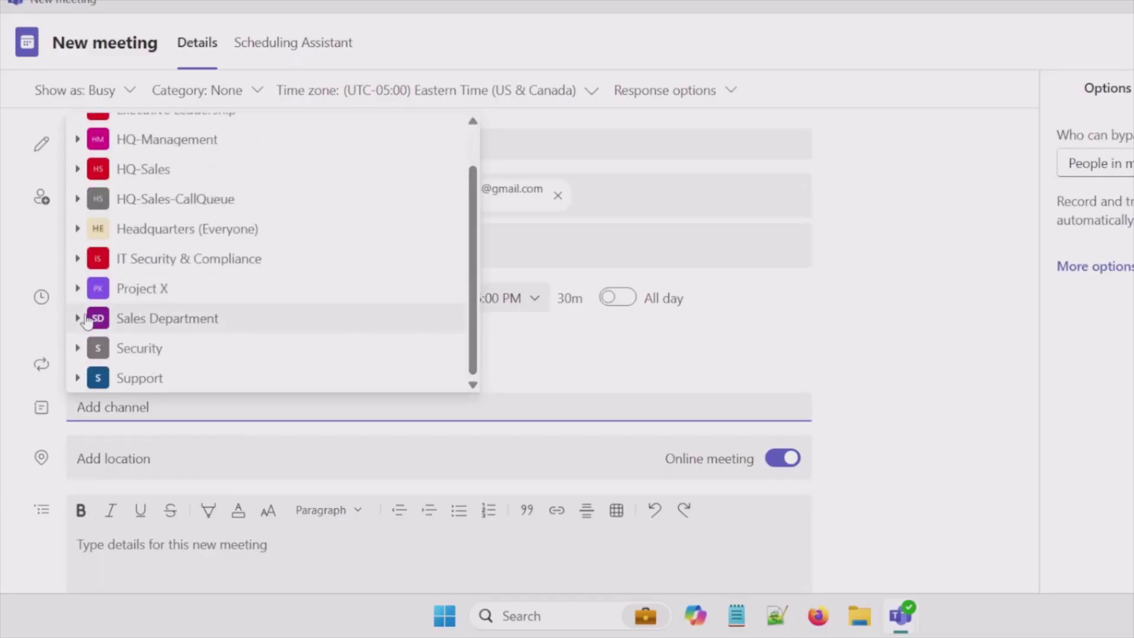
left_click(287, 313)
scroll(283, 307, "down", 3)
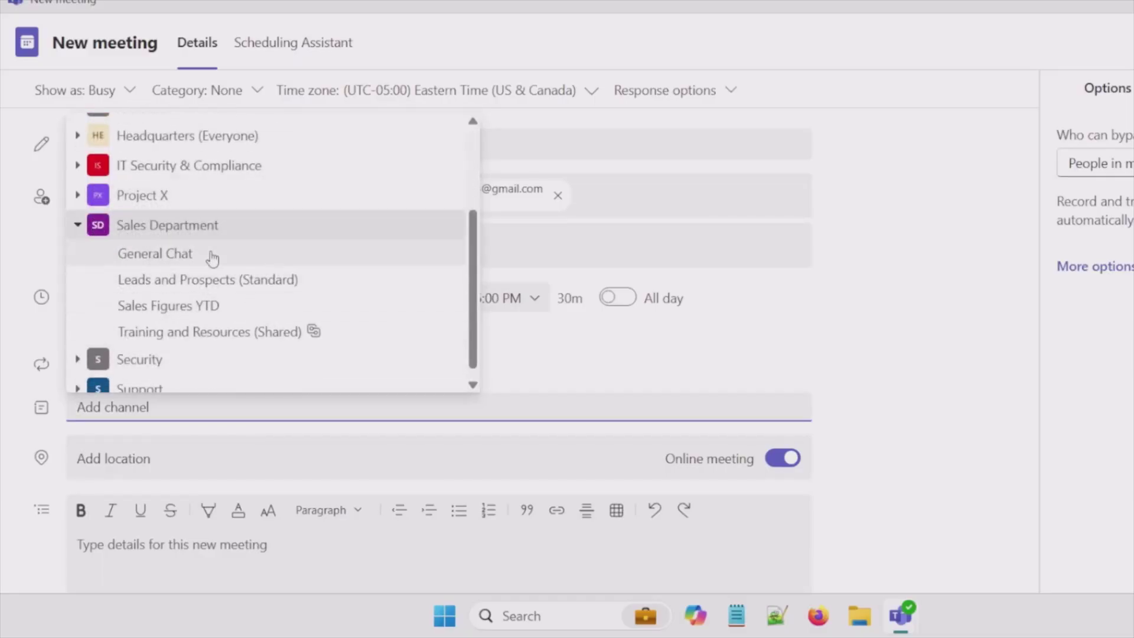
left_click(213, 287)
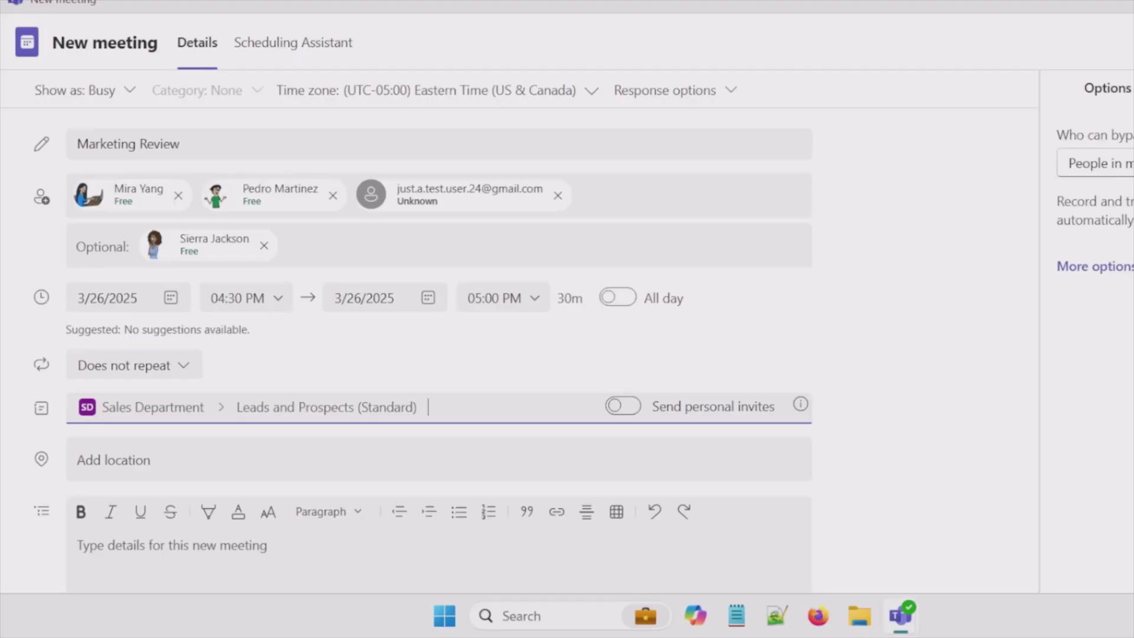
key("BackSpace")
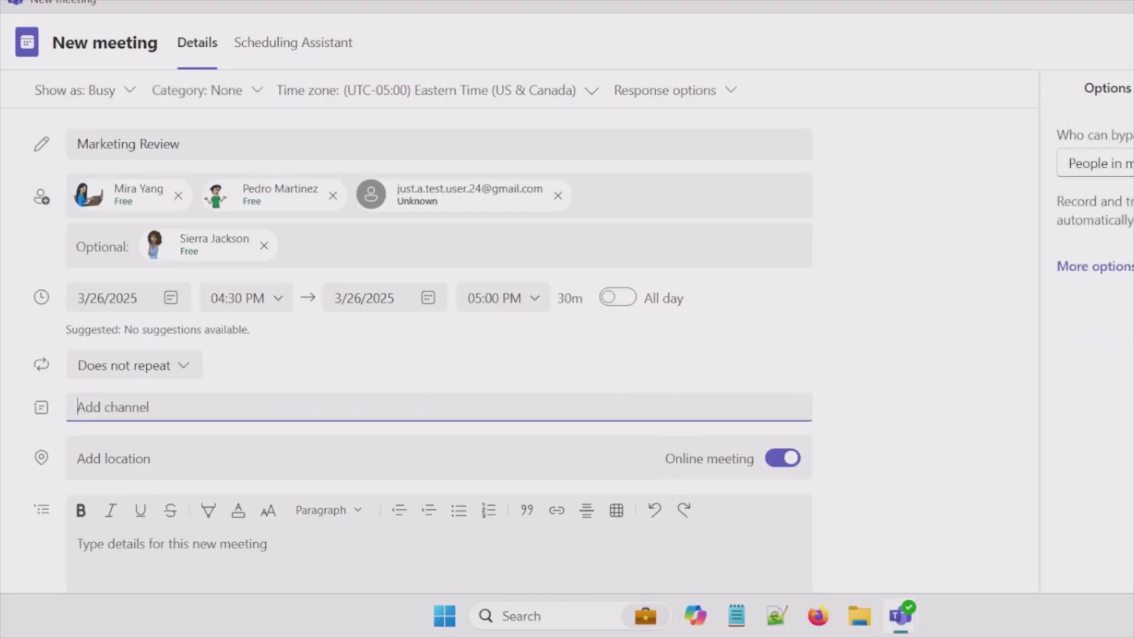
Enter "Bring coffee" as the meeting details.
left_click(78, 458)
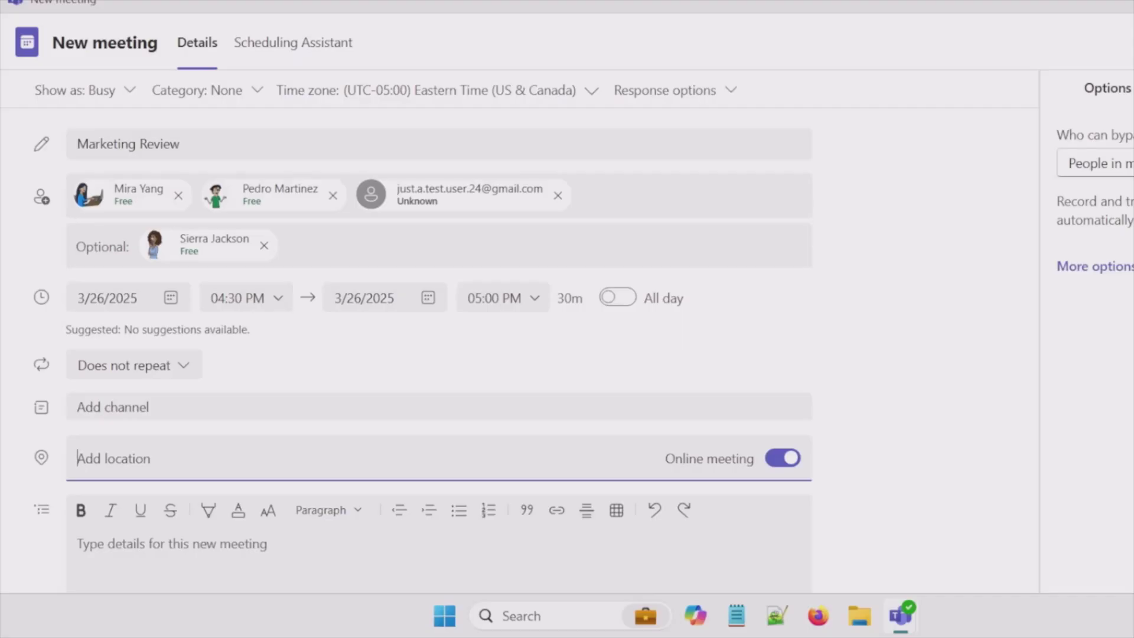
left_click(77, 544)
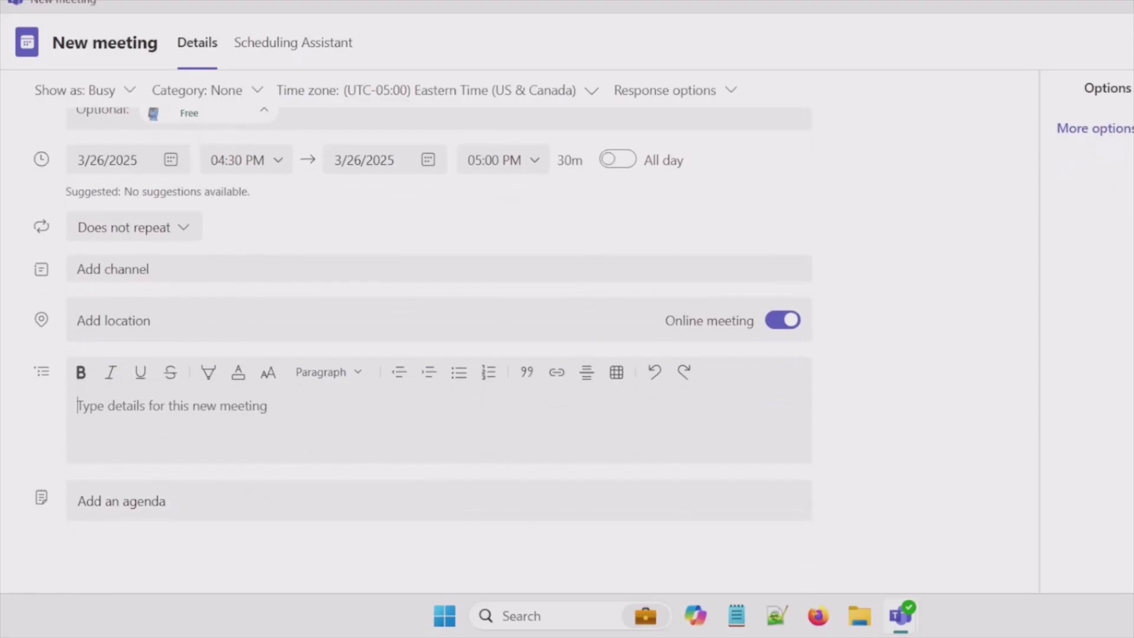
type("Bring")
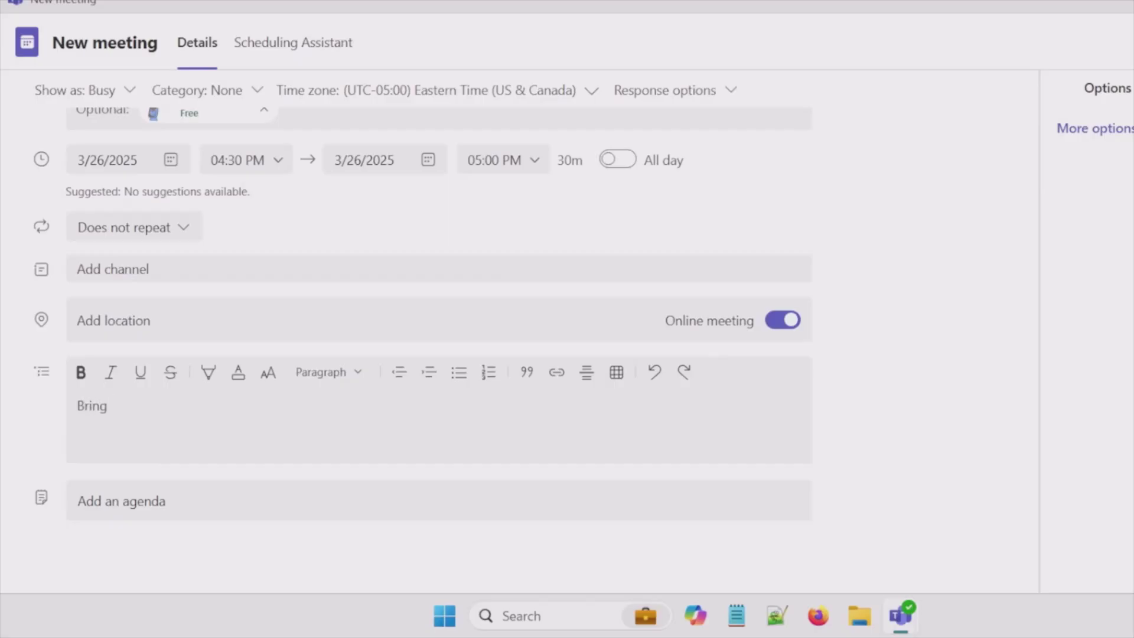
type(" coffee")
mouse_move(72, 505)
left_mouse_down()
mouse_move(133, 476)
mouse_move(113, 543)
left_mouse_up()
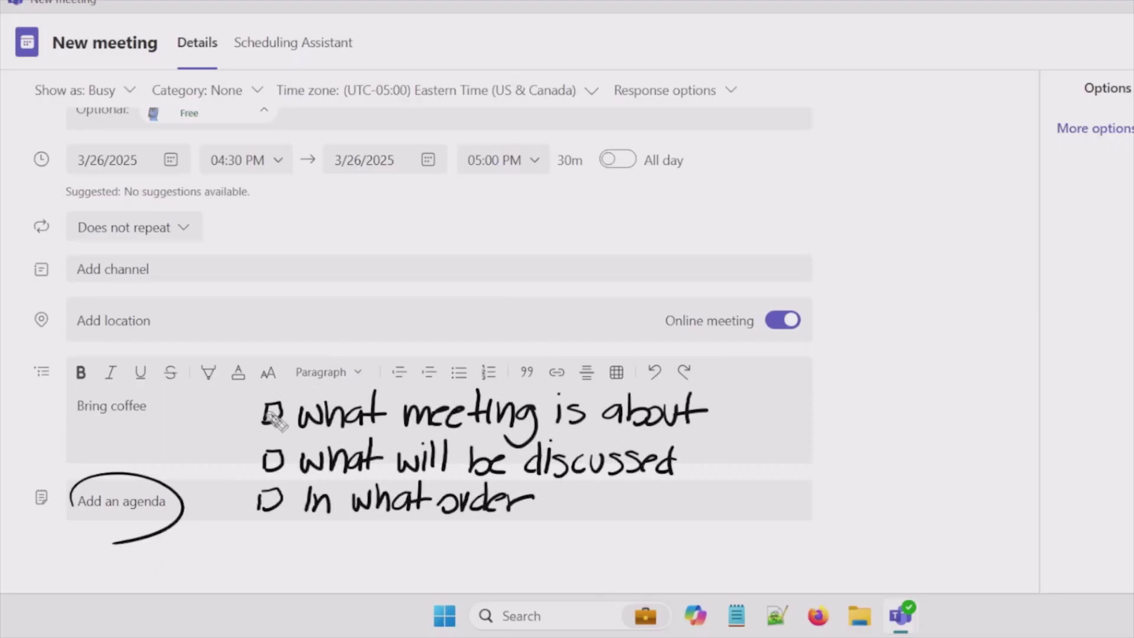
left_click_drag(263, 407, 294, 387)
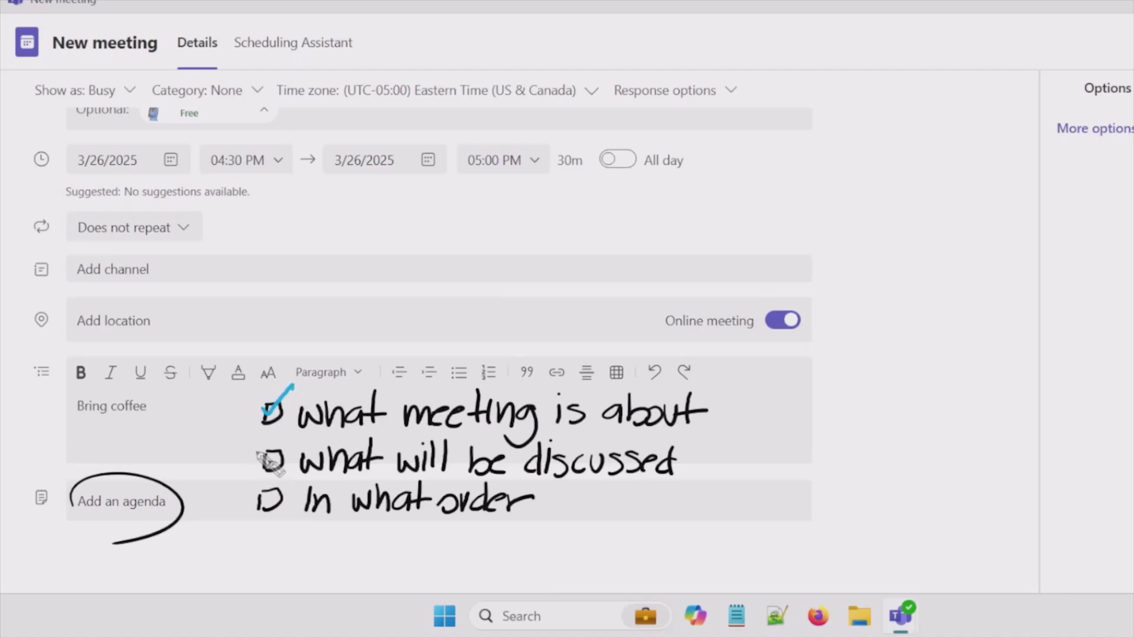
left_click_drag(257, 454, 290, 439)
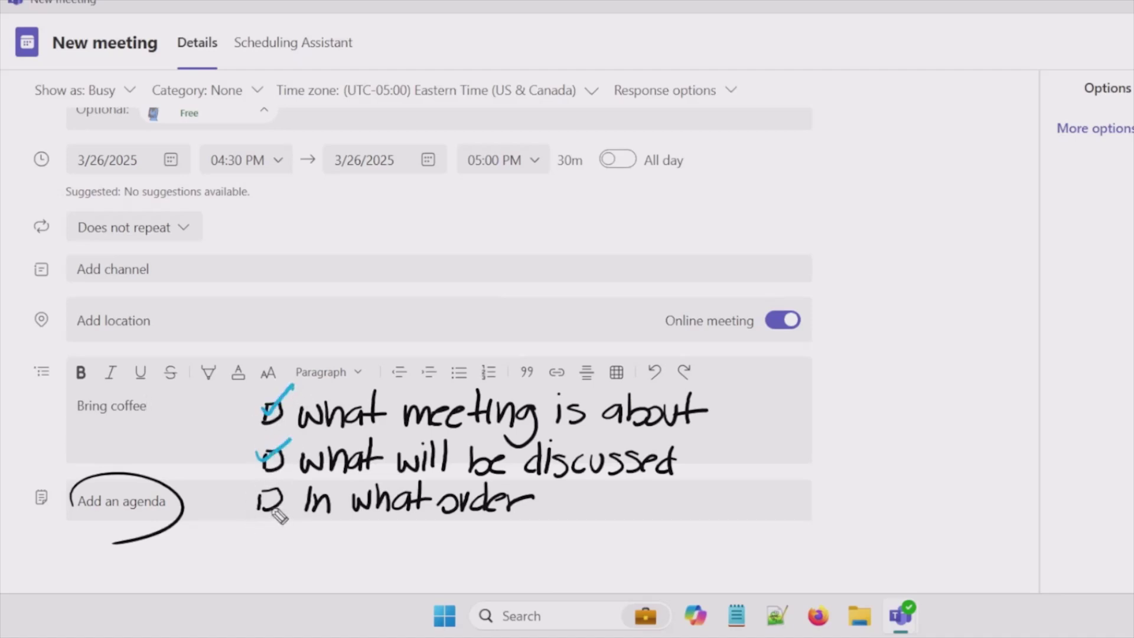
left_click_drag(258, 499, 290, 485)
key("Escape")
scroll(868, 534, "up", 2)
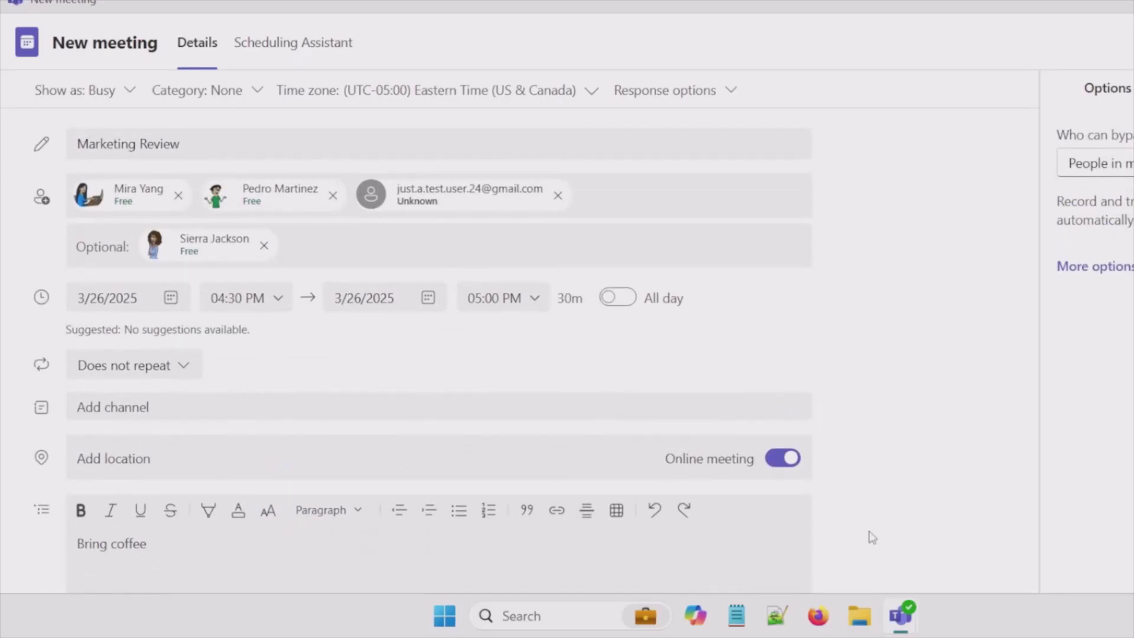
Review the meeting's availability status, category, time zone and response options without changing them.
left_click(129, 92)
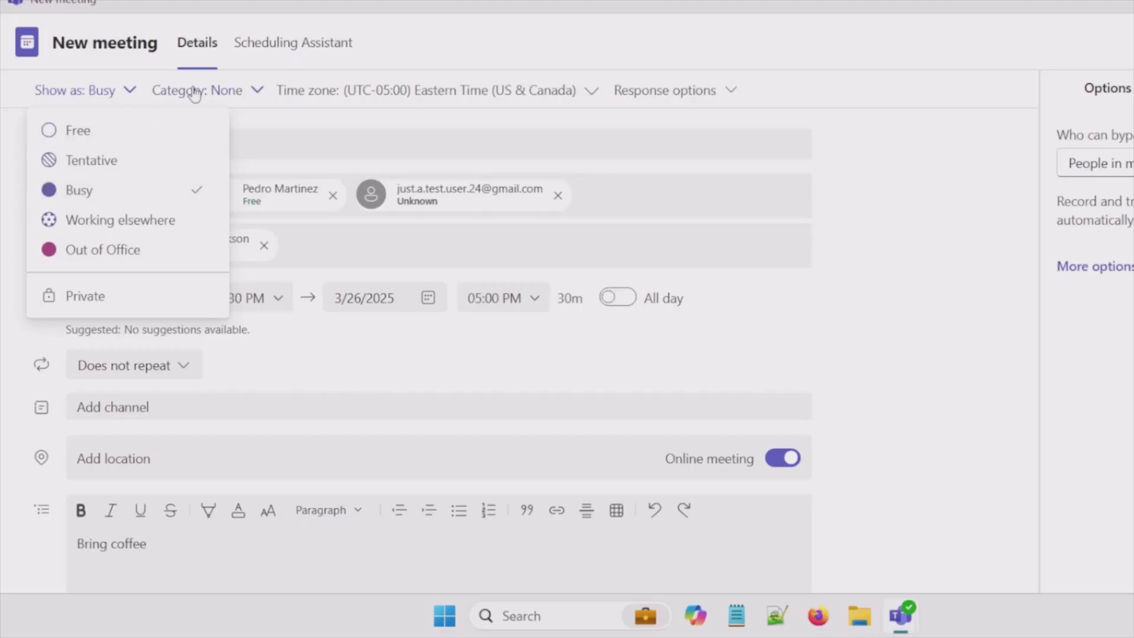
left_click(258, 90)
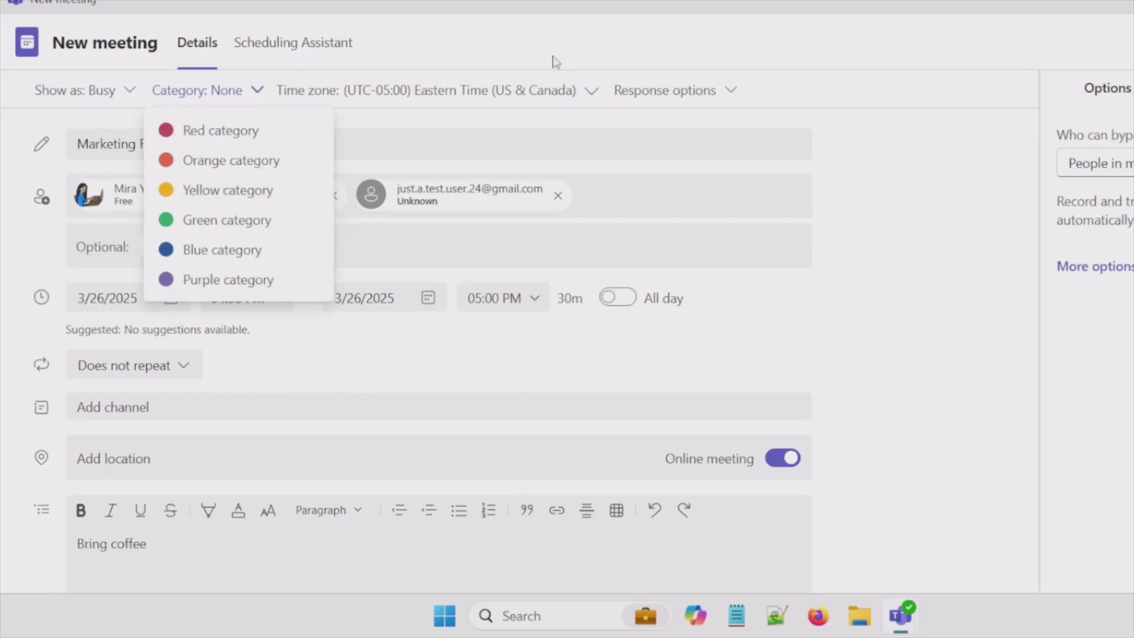
left_click(588, 93)
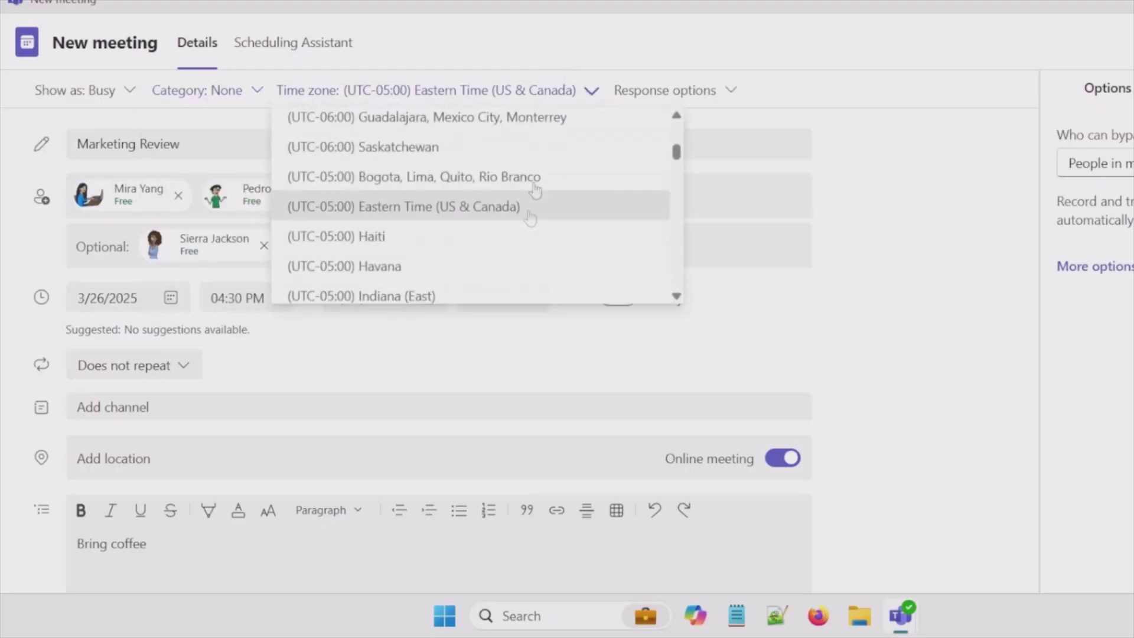
left_click(527, 59)
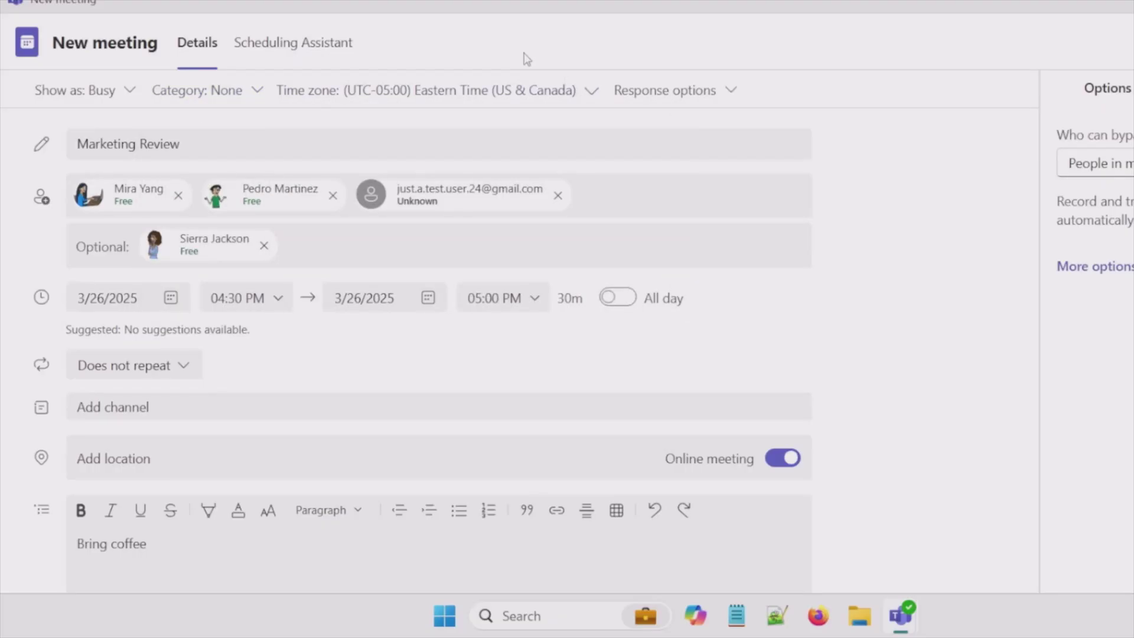
left_click(726, 92)
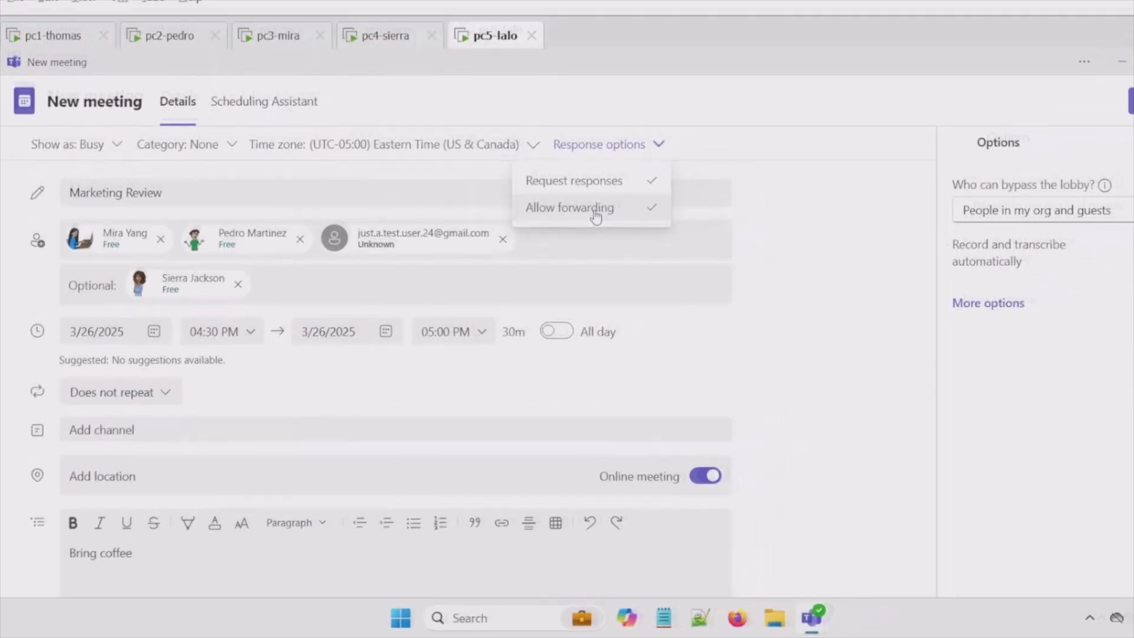
key("Escape")
mouse_move(855, 327)
left_mouse_down()
mouse_move(844, 275)
mouse_move(897, 378)
left_mouse_up()
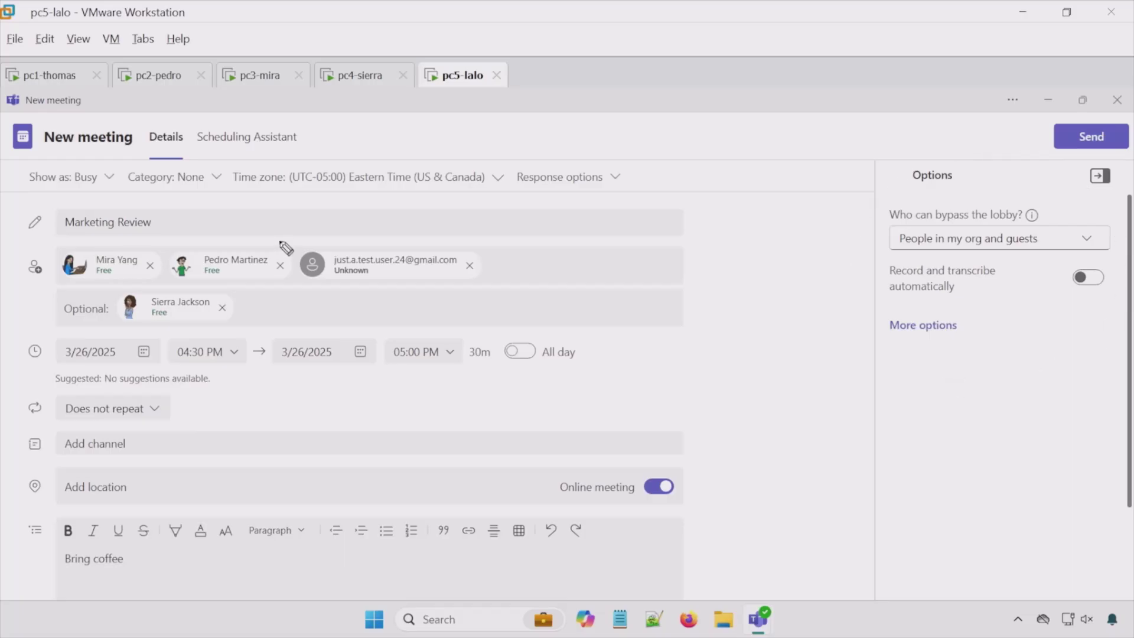
Review the attendees' availability for March 26, 04:30 PM to 05:00 PM in the Scheduling Assistant, and return to the meeting details.
left_click_drag(237, 155, 240, 157)
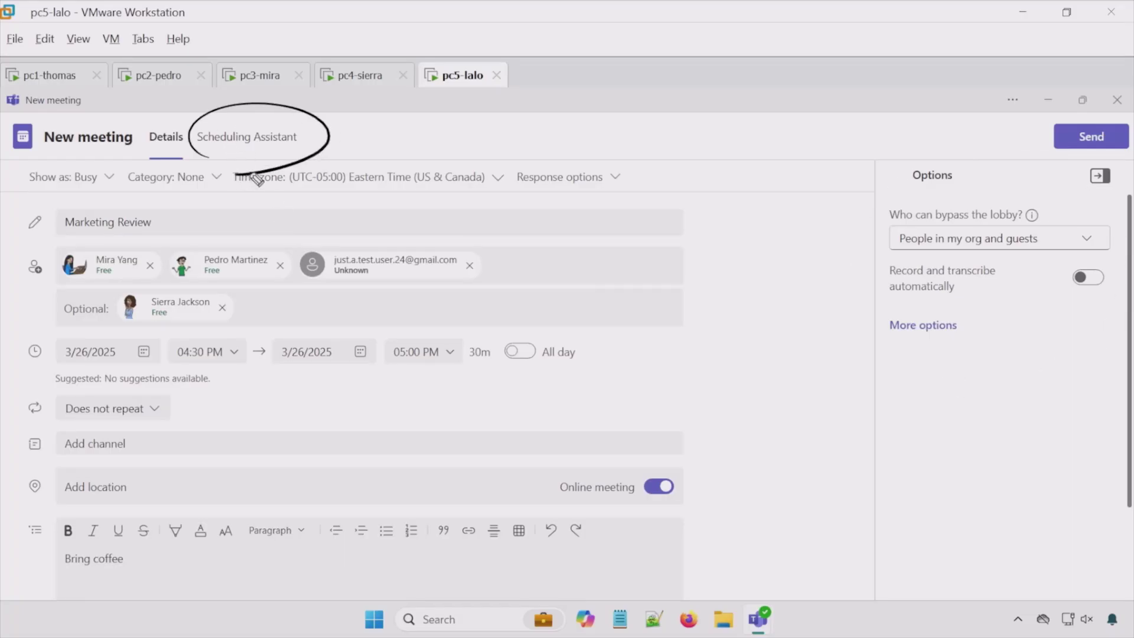
left_click(245, 142)
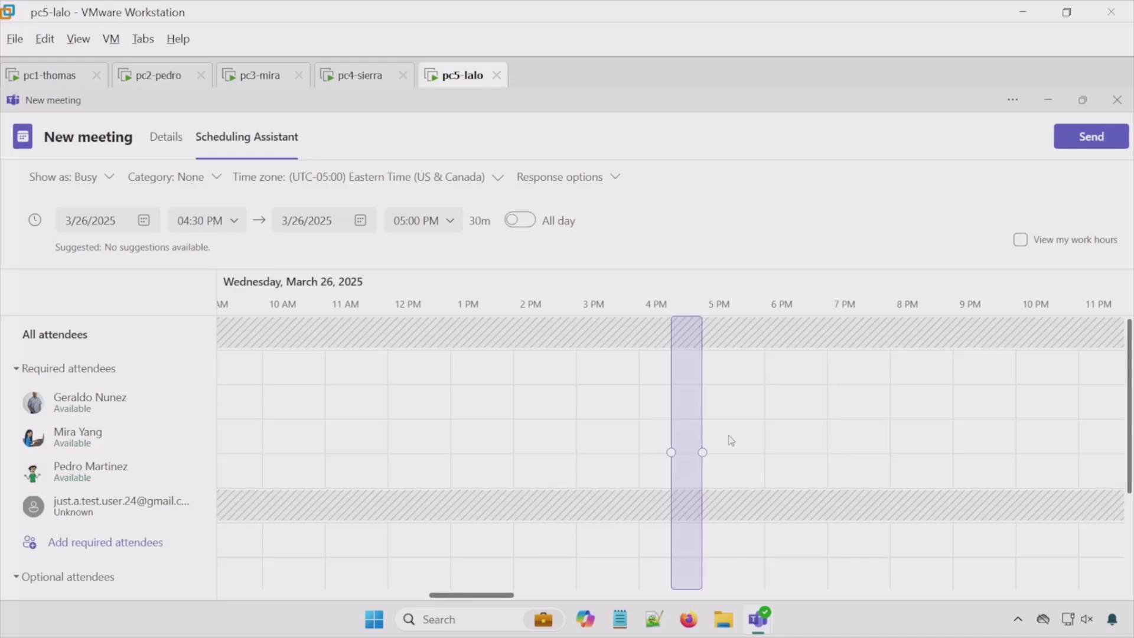
left_click(185, 152)
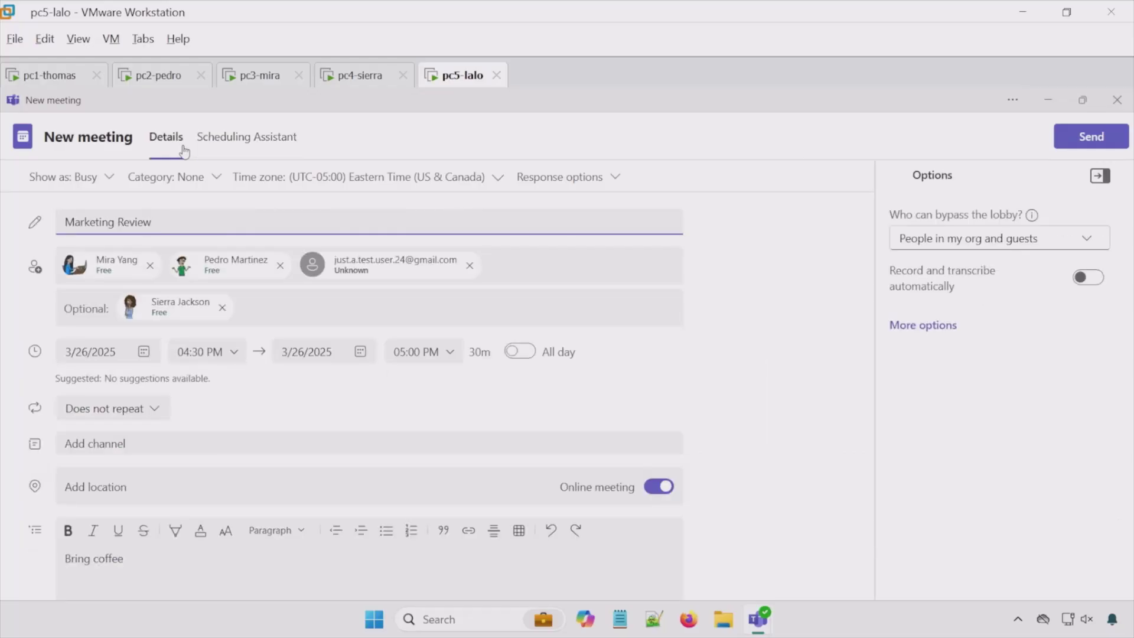
Open the Teams calendar on the pc2, pc3 and pc4 virtual machines and check Wednesday, March 26 for existing meetings.
left_click(158, 76)
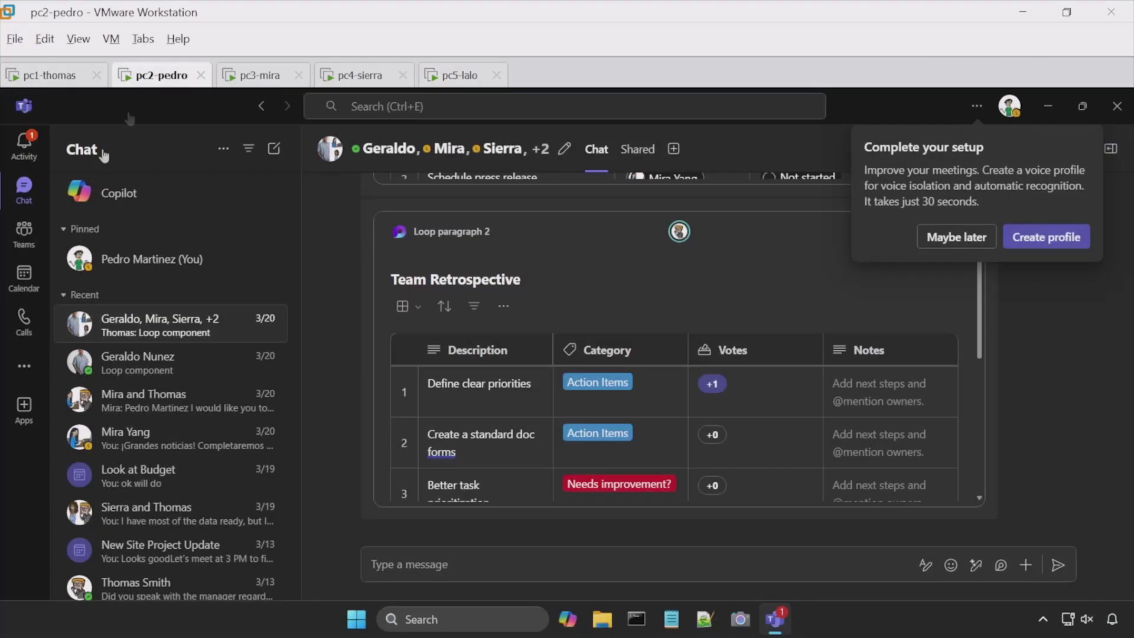
left_click(27, 288)
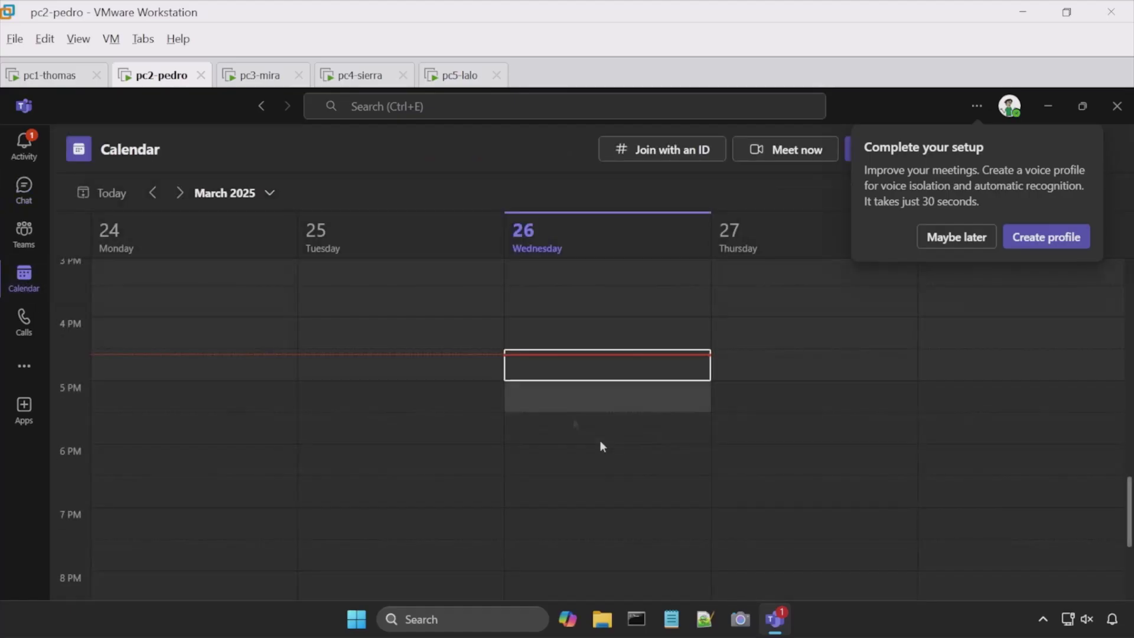
left_click(260, 78)
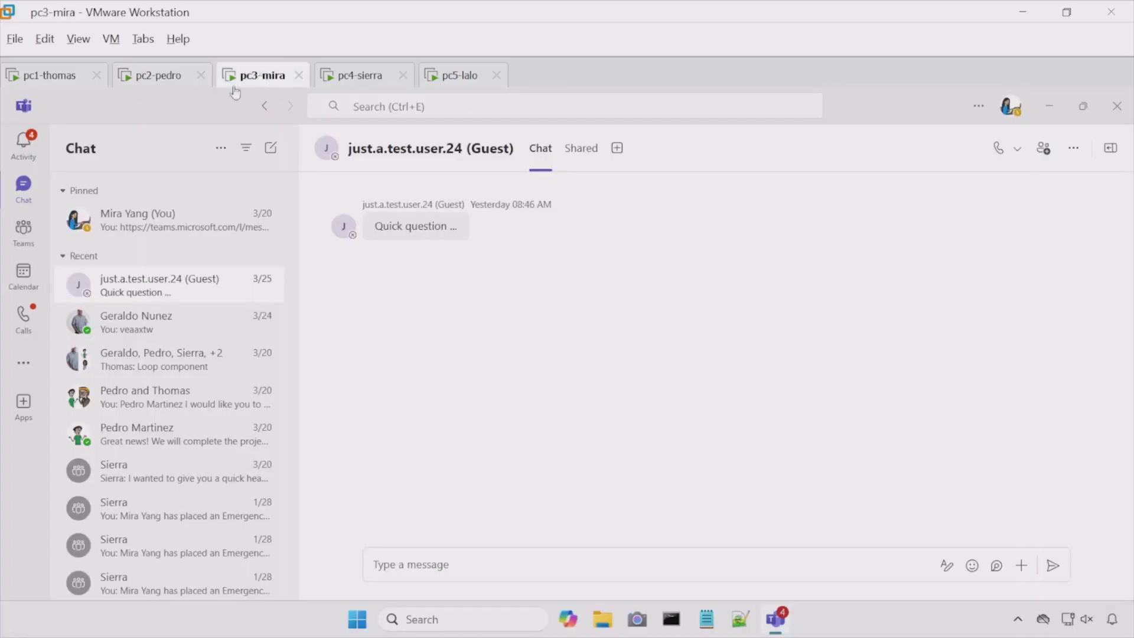
left_click(20, 288)
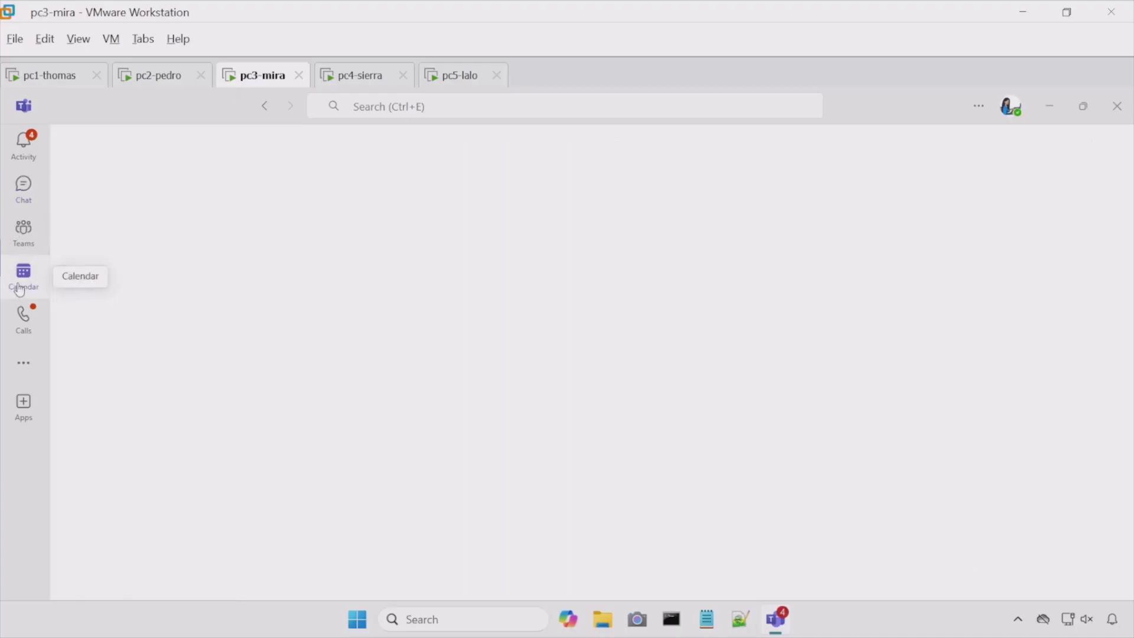
left_click(353, 75)
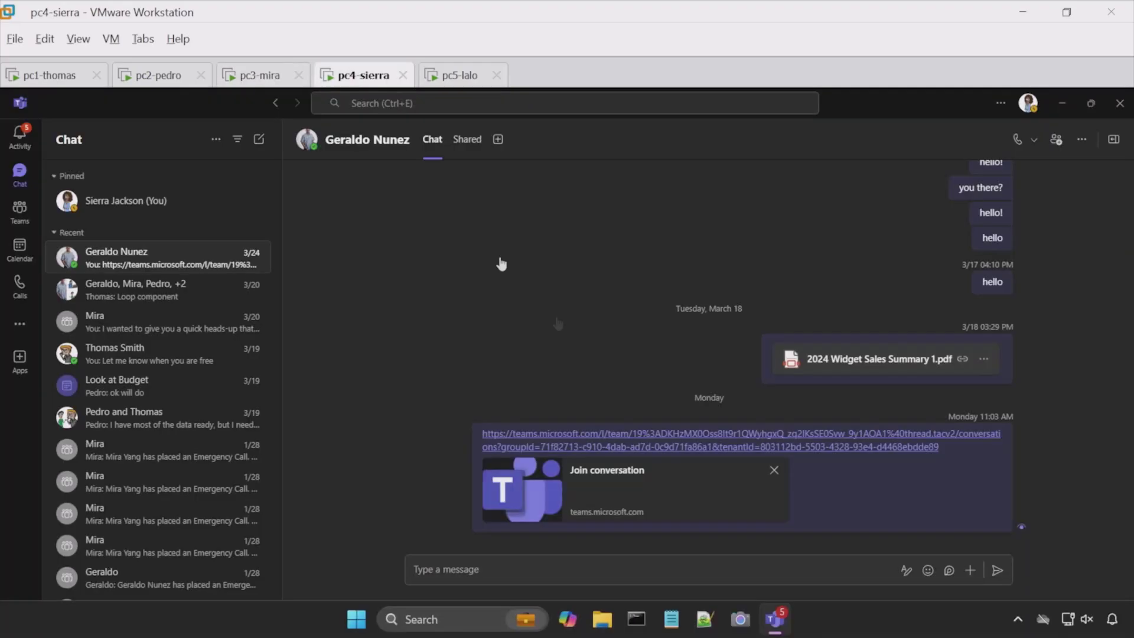
left_click(20, 252)
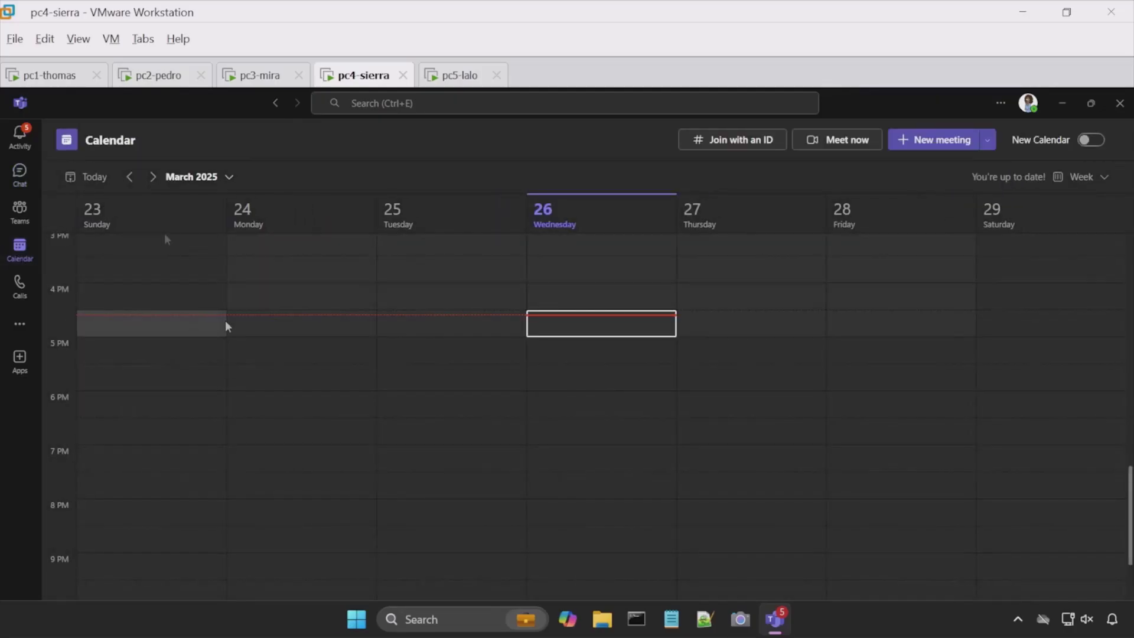
Send the Marketing Review invitation from pc5 and check the calendars on pc2, pc3 and pc4 for the meeting.
left_click(456, 80)
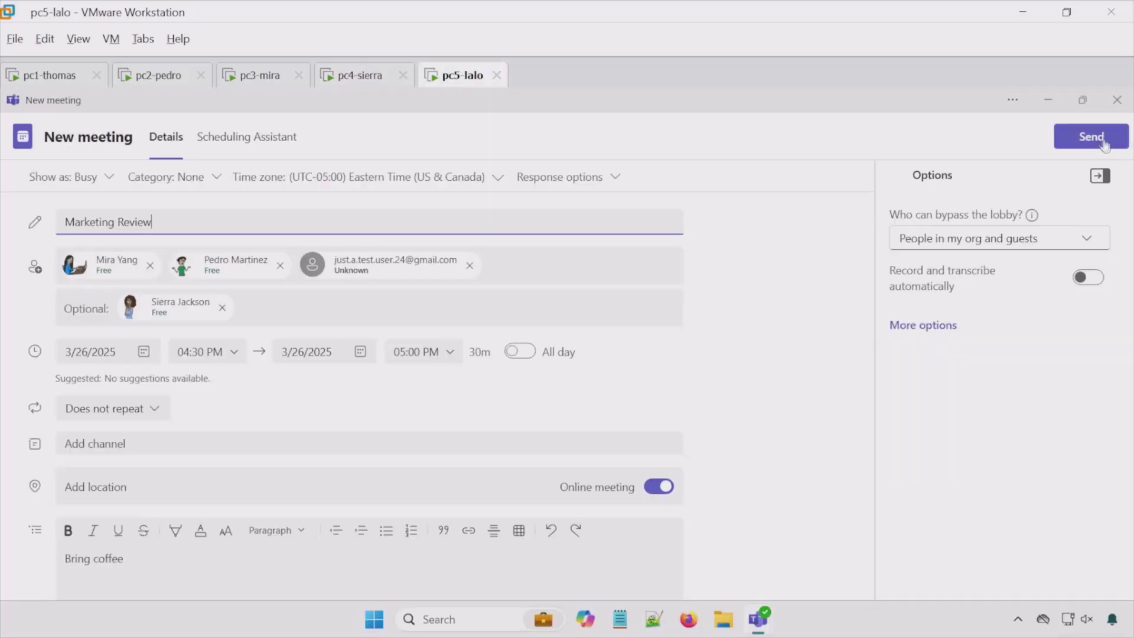
left_click(1098, 139)
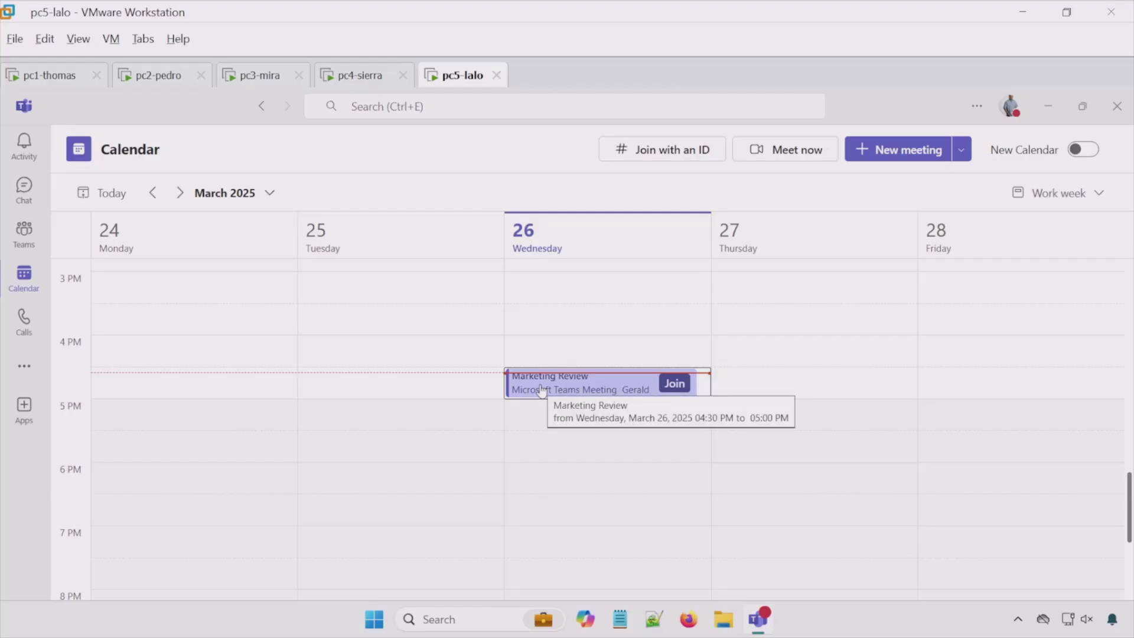
left_click(182, 81)
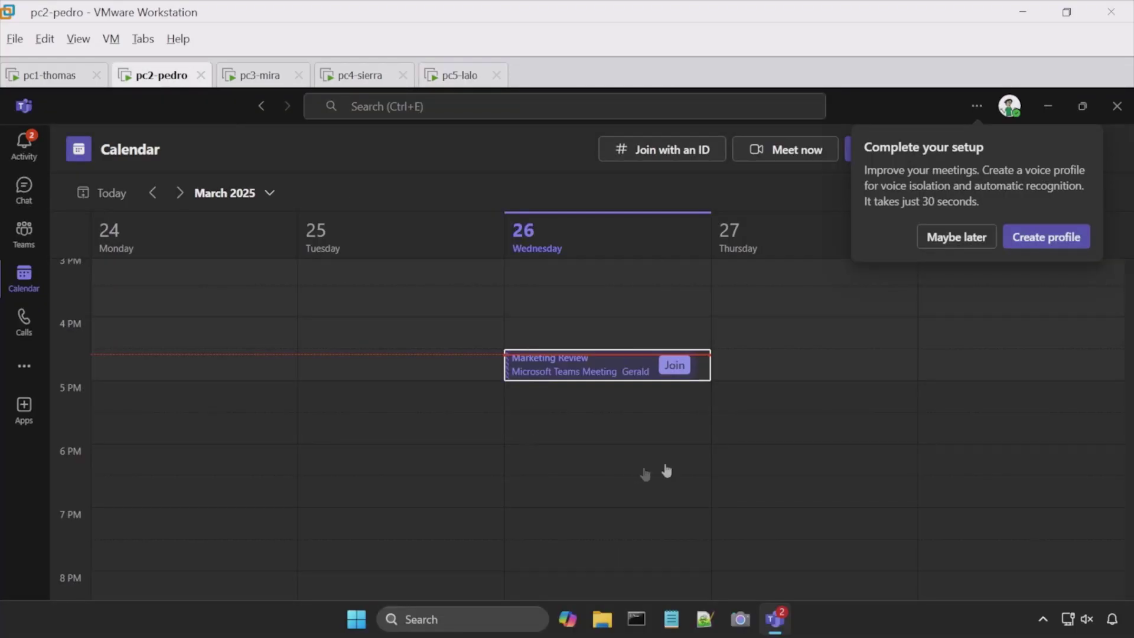
left_click(269, 78)
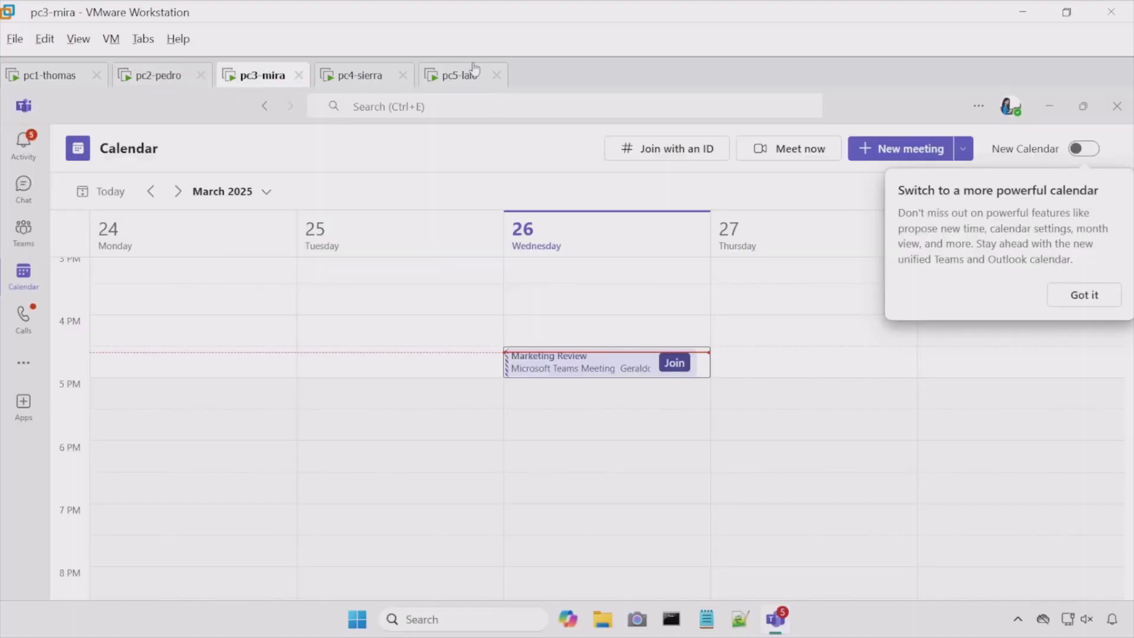
left_click(363, 75)
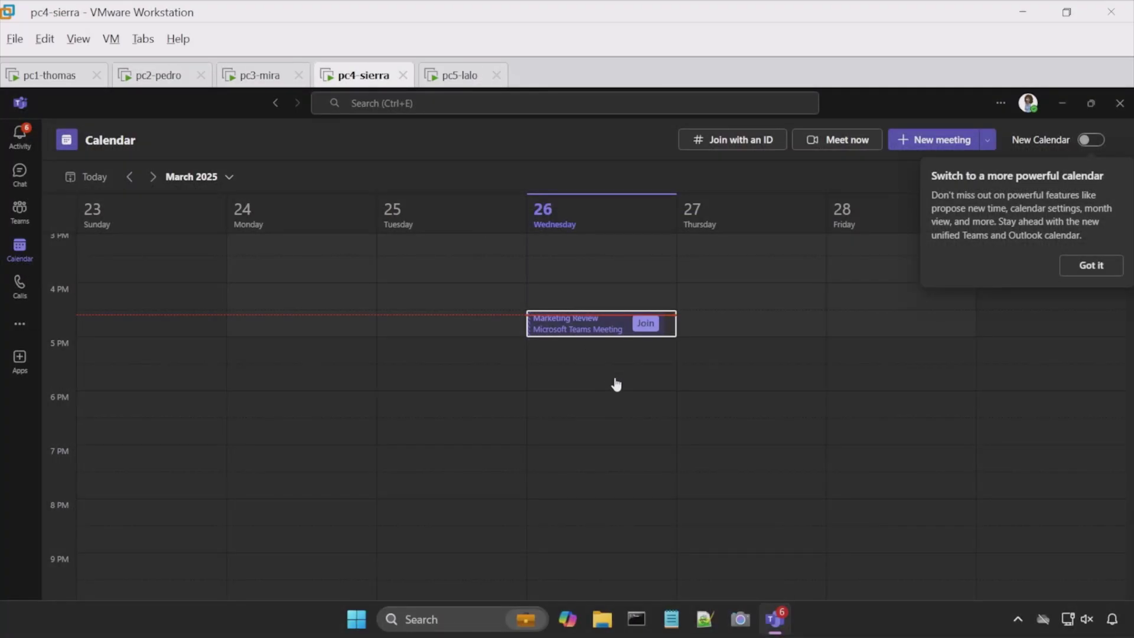
Join the Marketing Review meeting from the pc5 calendar using computer audio, and maximize the meeting window.
left_click(454, 78)
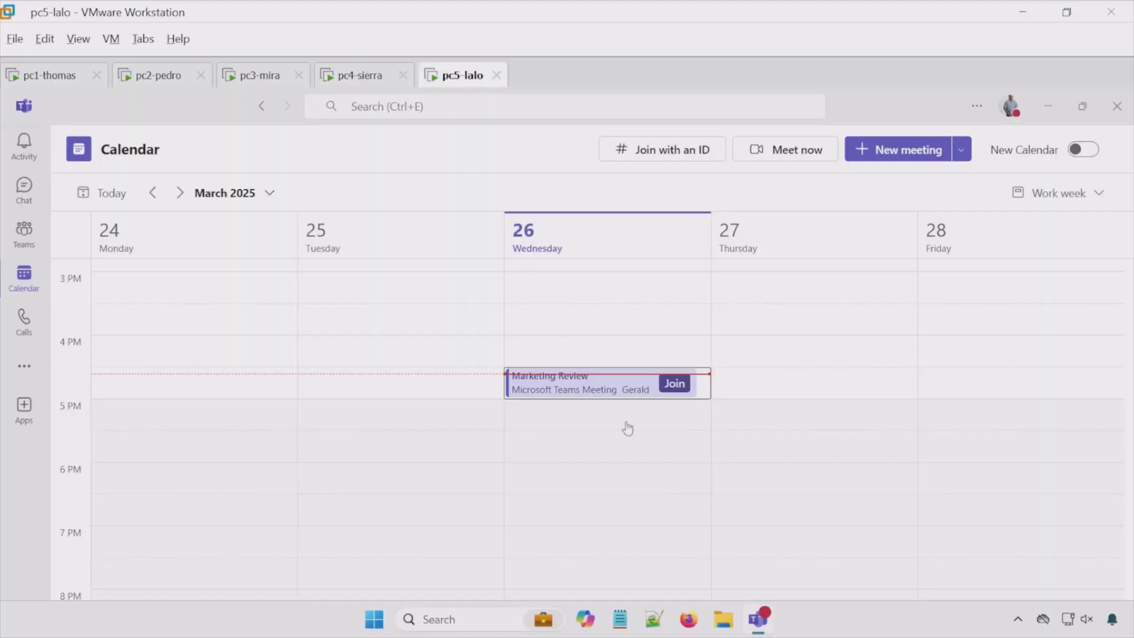
left_click(674, 384)
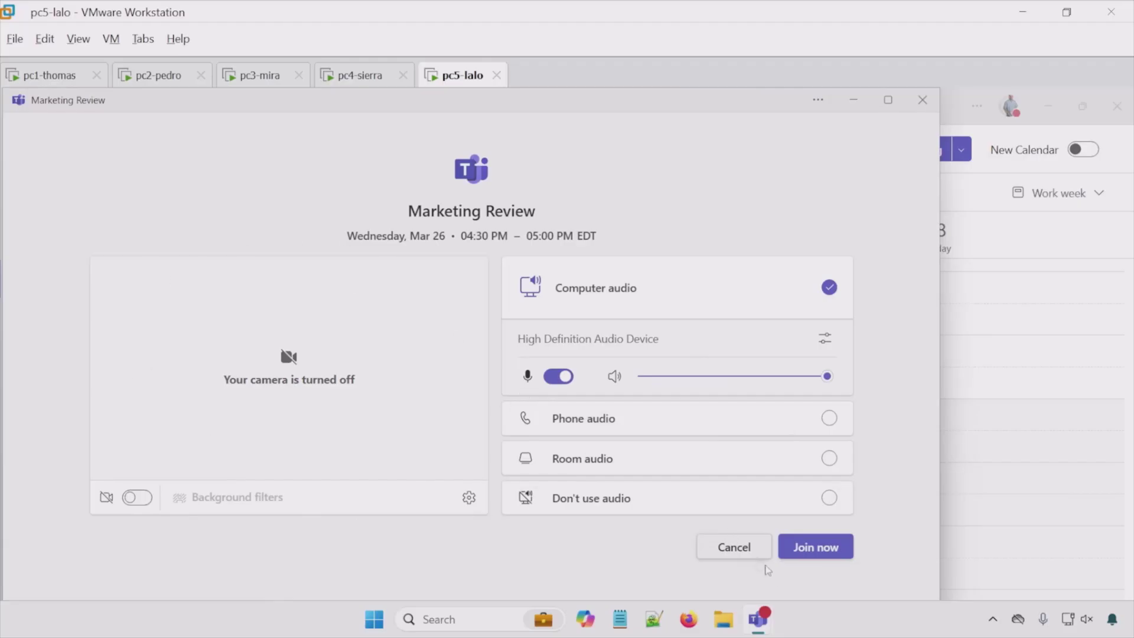
left_click(818, 555)
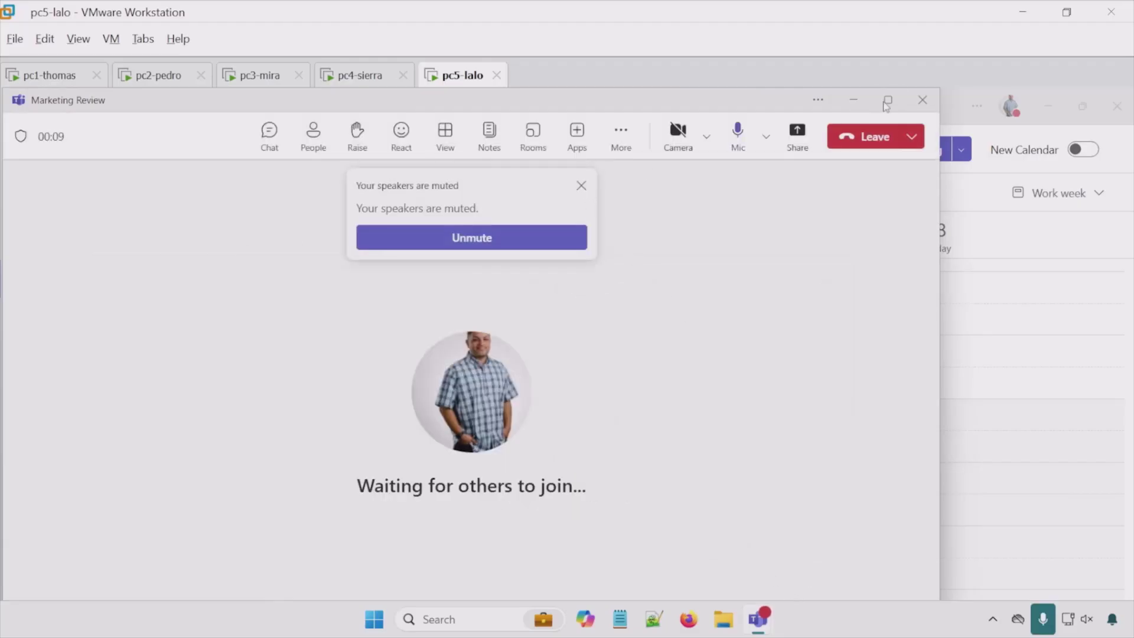
left_click(887, 101)
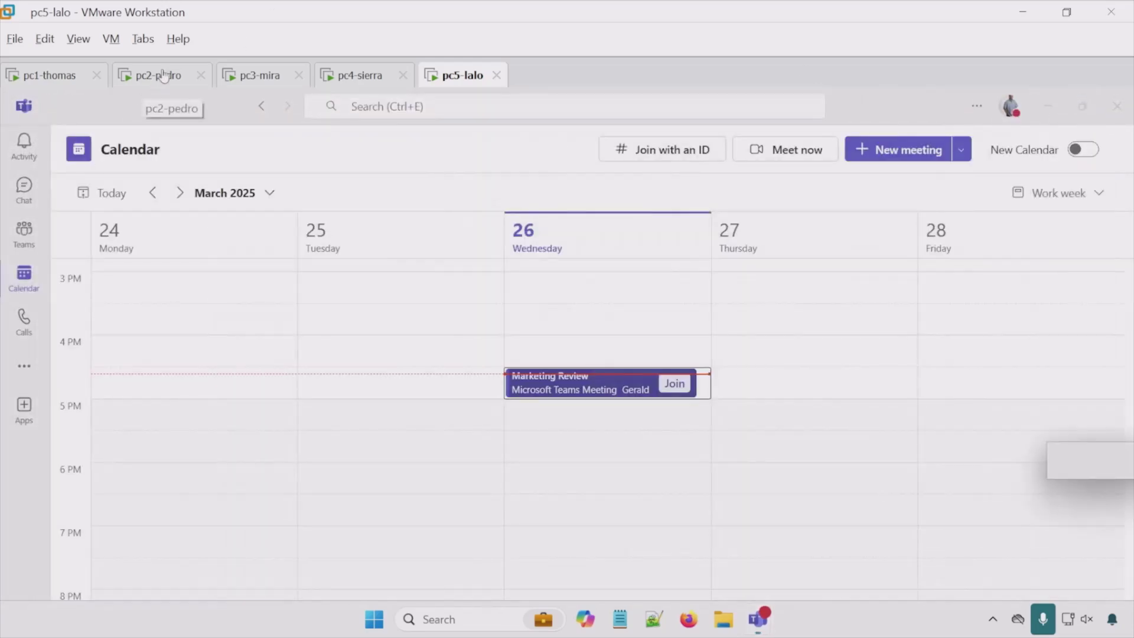
Join the Marketing Review meeting with computer audio on pc2, pc3 and pc4.
left_click(158, 75)
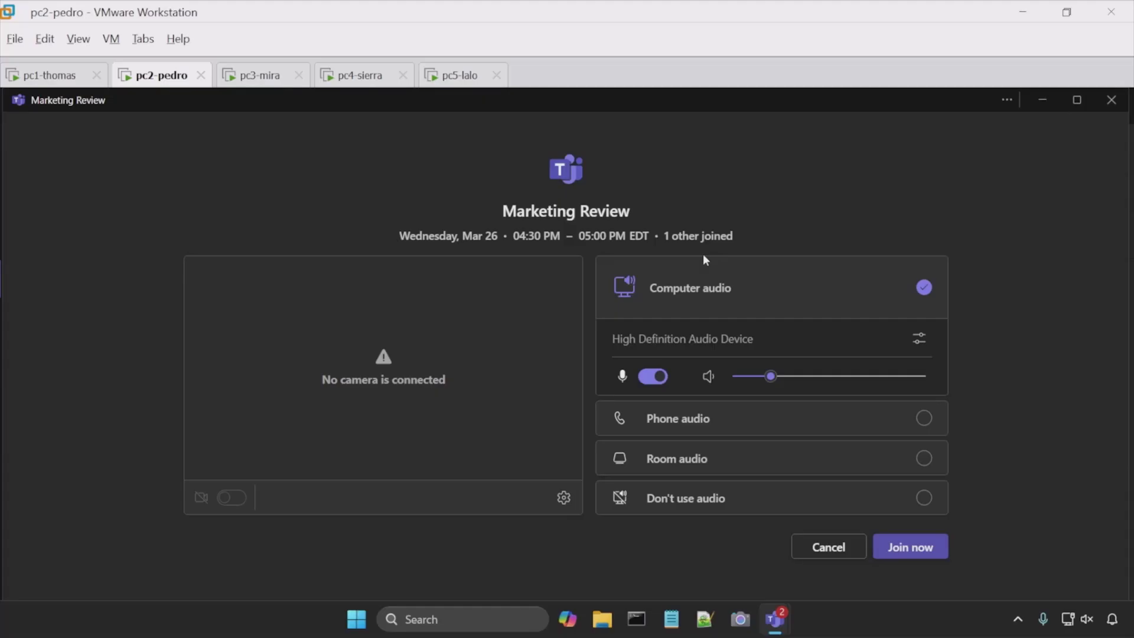
left_click(930, 547)
left_click(257, 77)
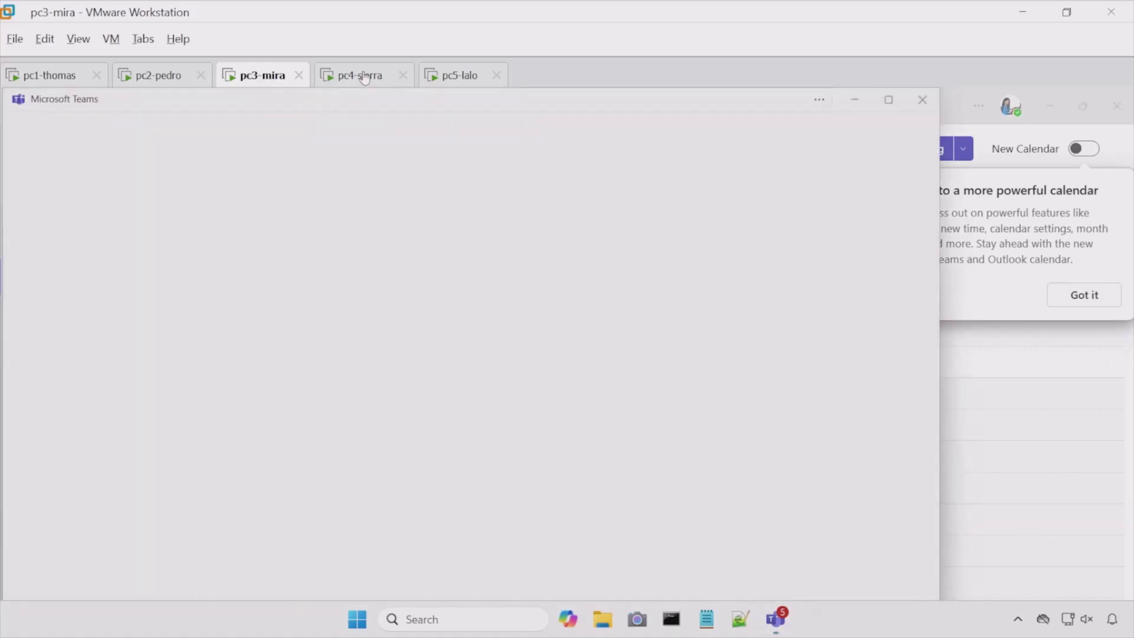
left_click(361, 75)
left_click(917, 492)
left_click(257, 76)
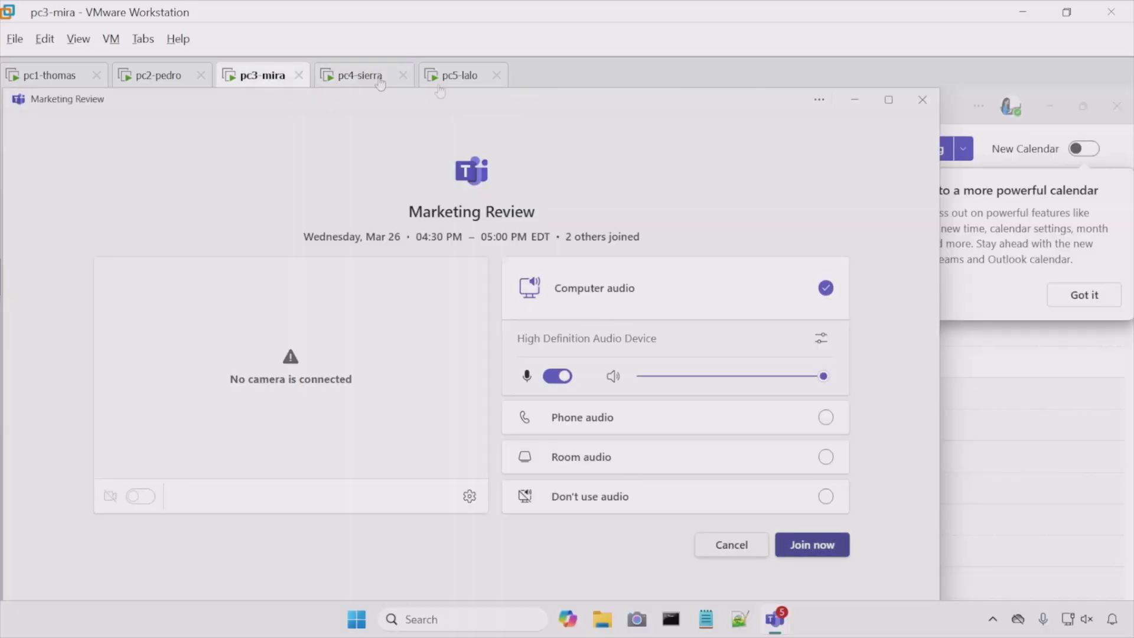
left_click(362, 75)
left_click(857, 520)
Switch back to pc5 and bring the minimized Marketing Review meeting window back to full view.
left_click(463, 75)
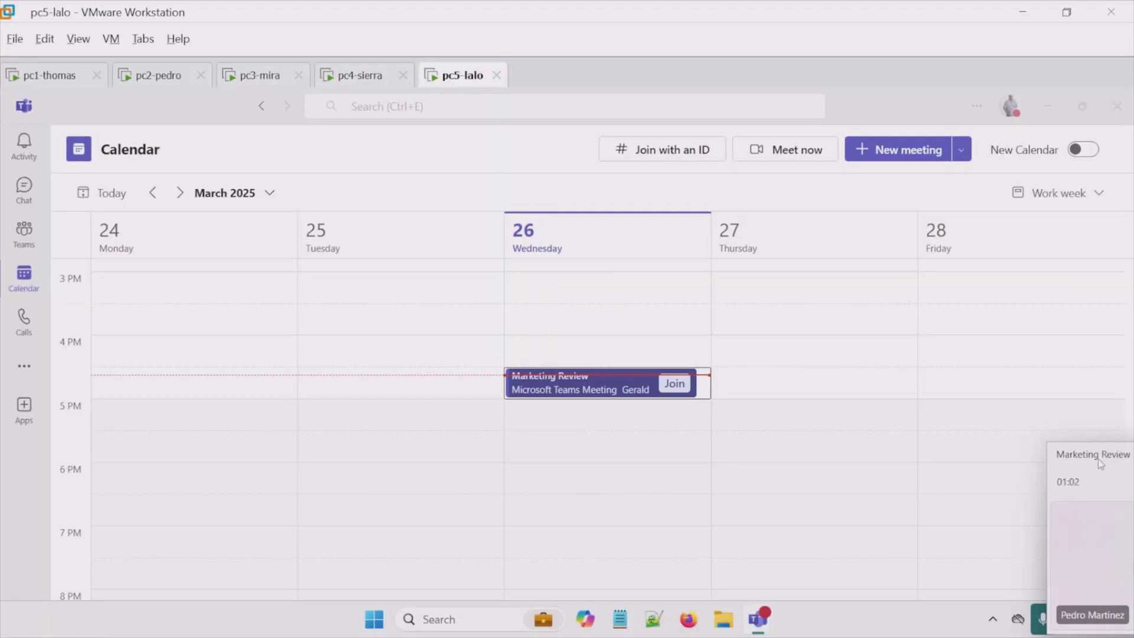
left_click_drag(1097, 459, 582, 362)
left_click(758, 356)
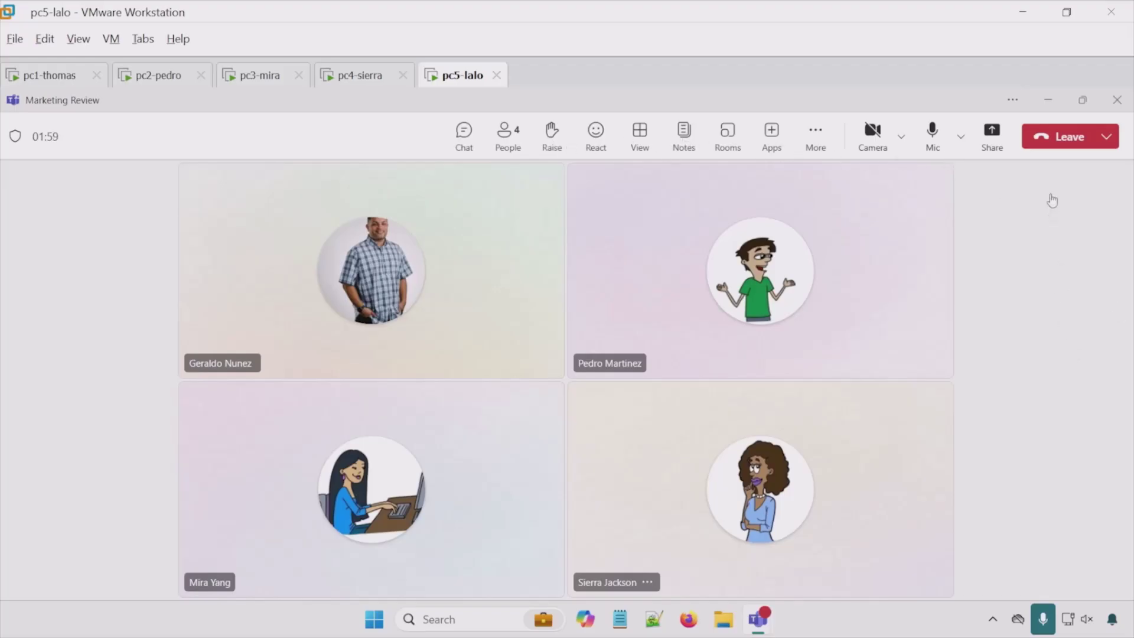
Leave the Marketing Review meeting on pc5 and rejoin it from the calendar.
left_click(1046, 146)
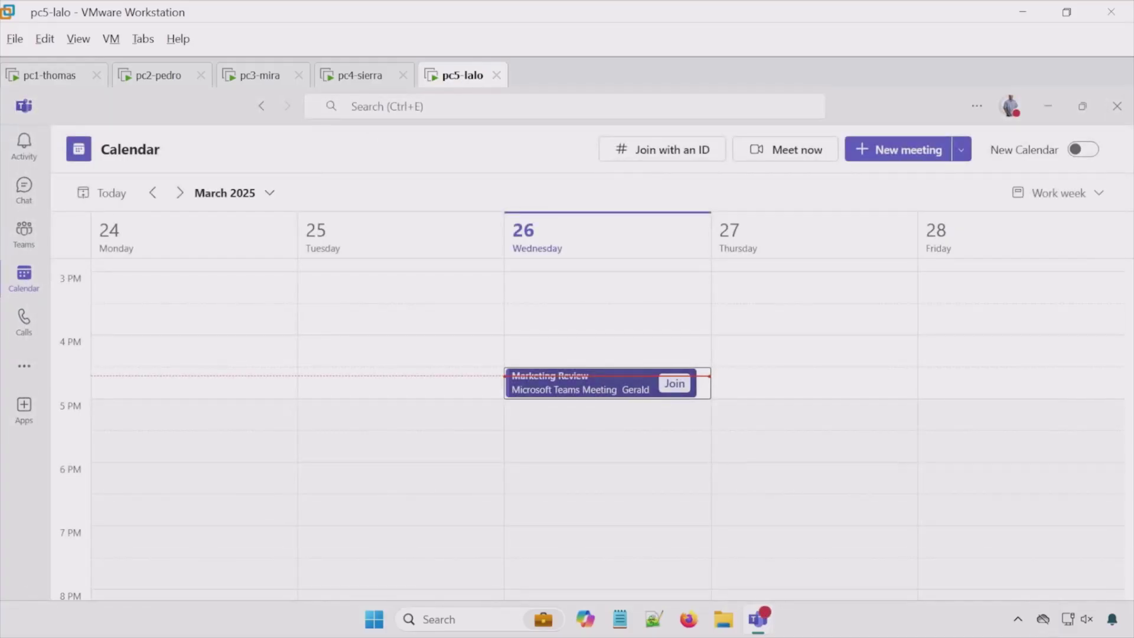
left_click(677, 395)
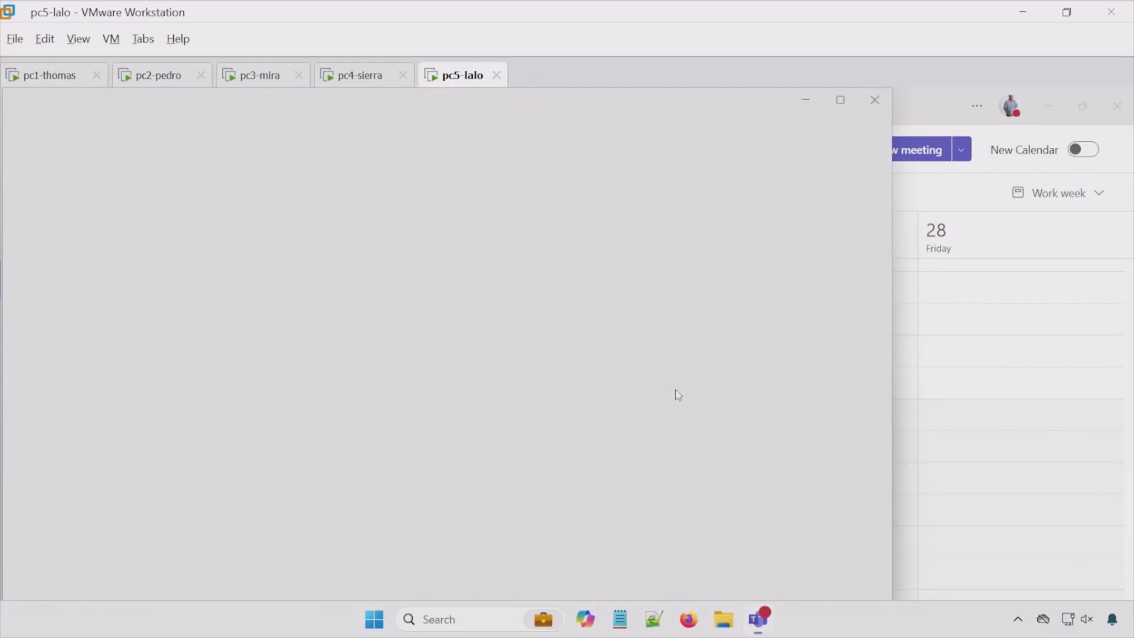
left_click(781, 549)
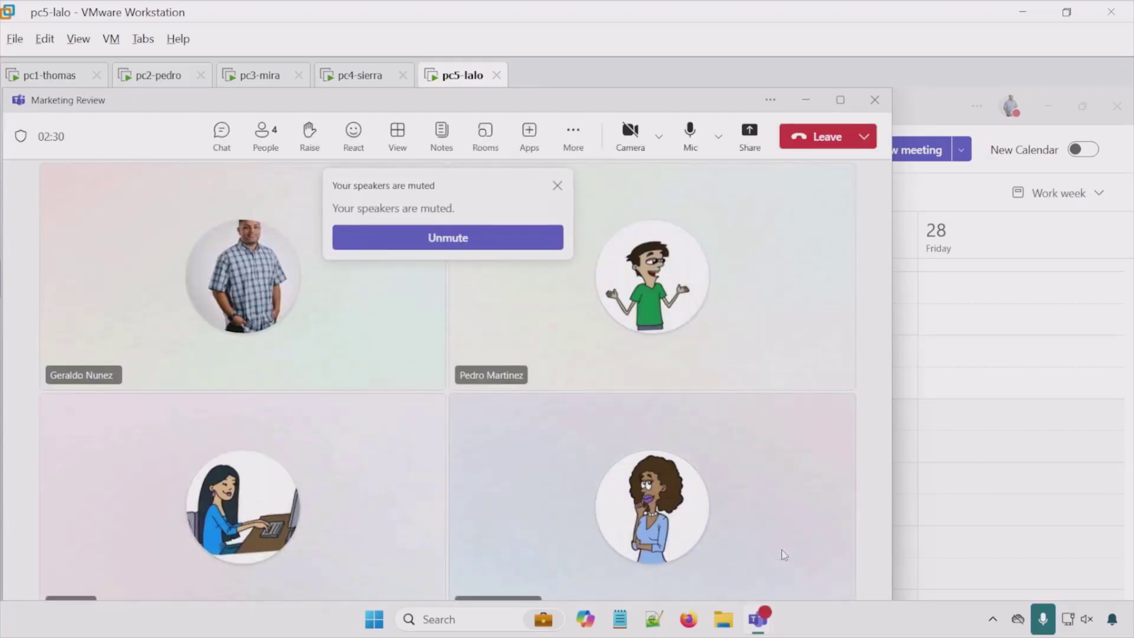
End the Marketing Review meeting for all participants from pc5, and check the attendees' machines pc3 and pc2.
left_click(863, 136)
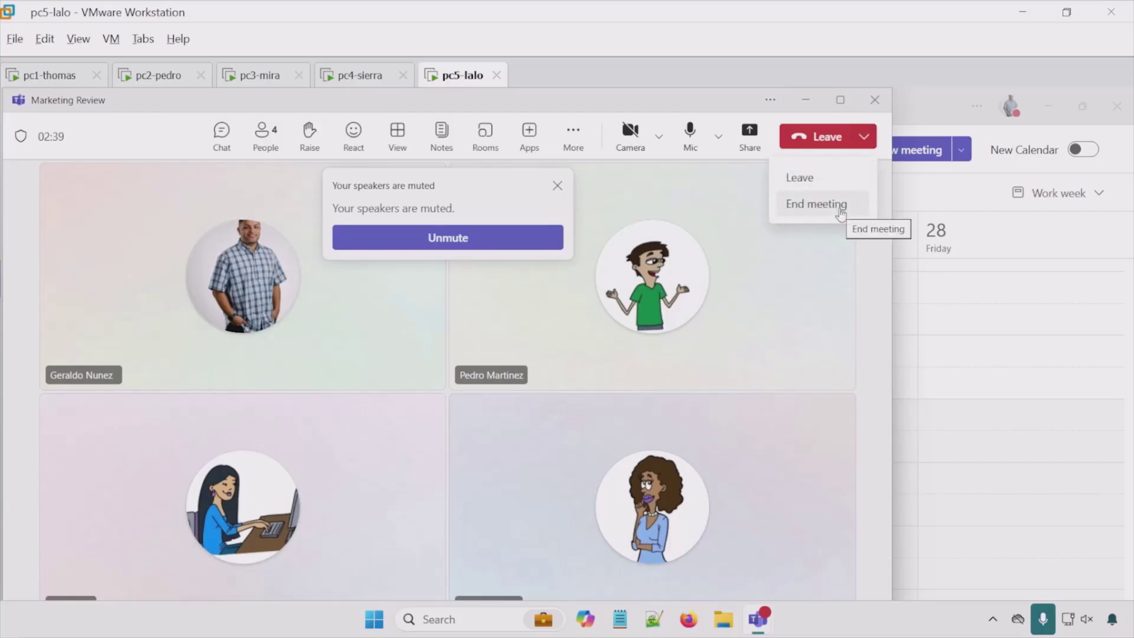
left_click(817, 204)
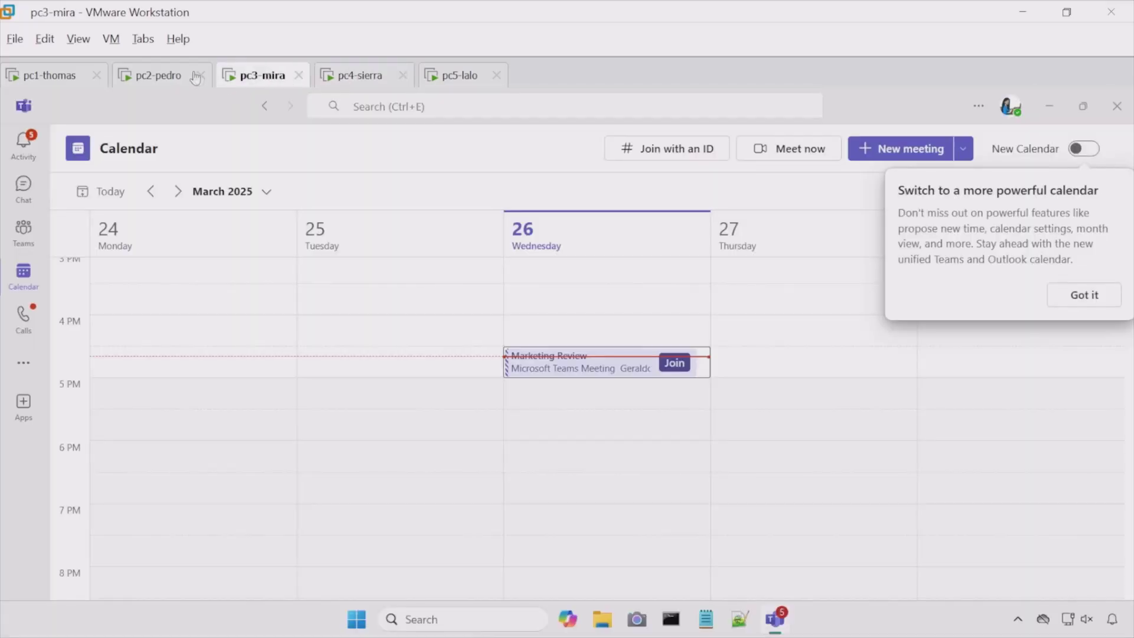
left_click(171, 75)
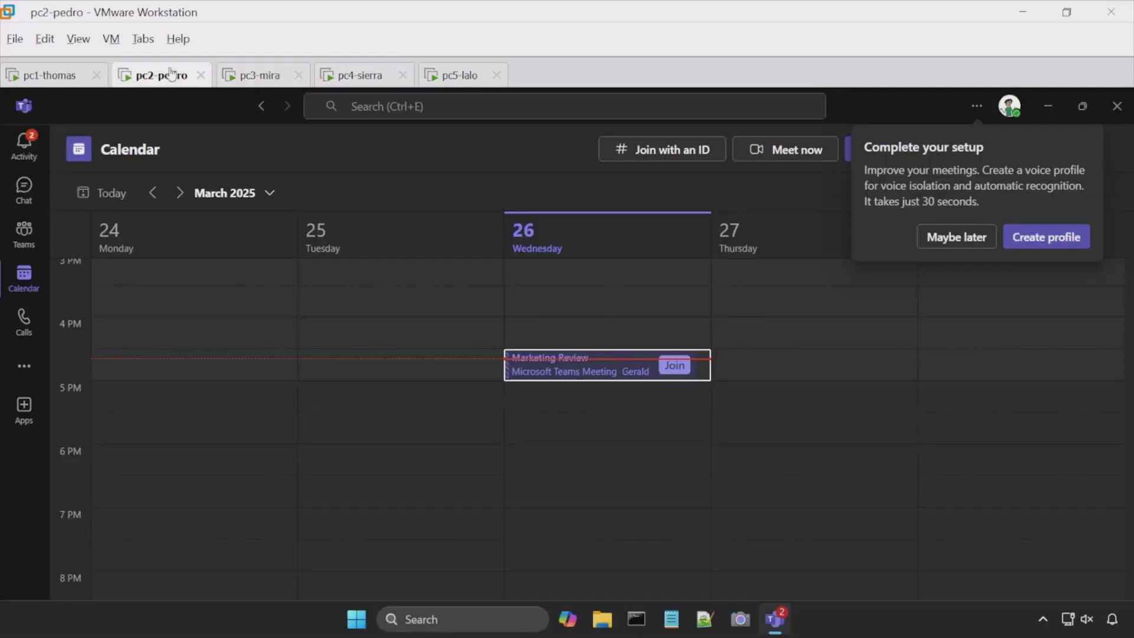